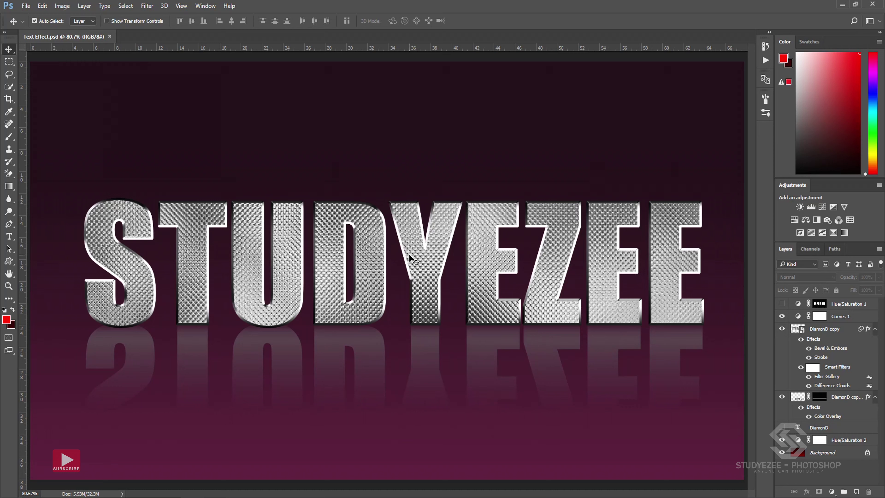
Step: Create a white 1920 × 1080 px, 72 ppi RGB document named 'Text Effect'
{"action": "key", "text": "ctrl+n"}
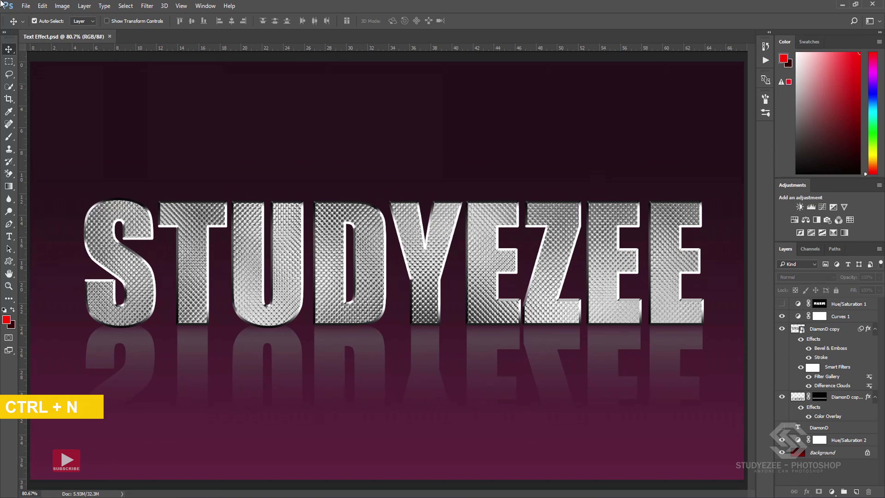
{"action": "left_click", "coordinate": [25, 6]}
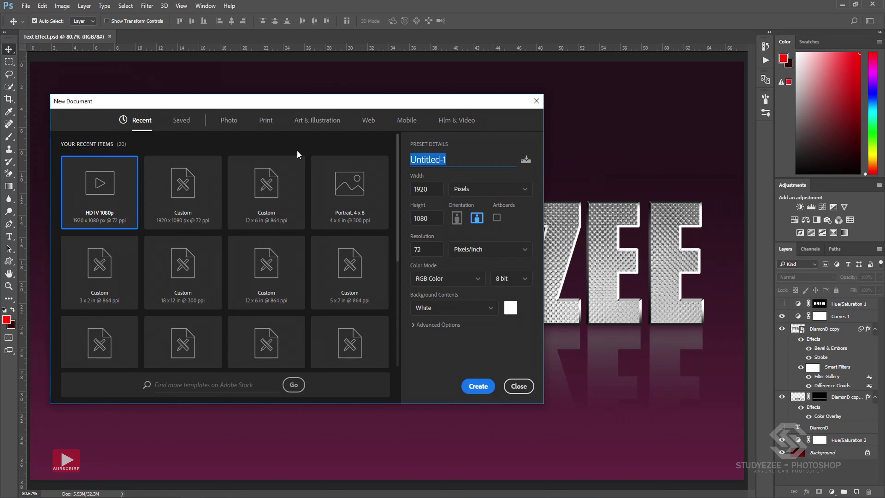
{"action": "type", "text": "Text Effect"}
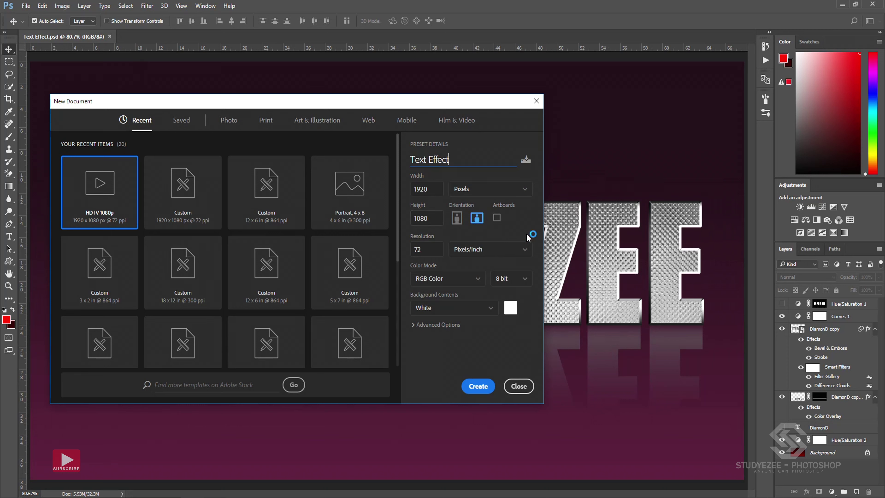
{"action": "left_click", "coordinate": [425, 249]}
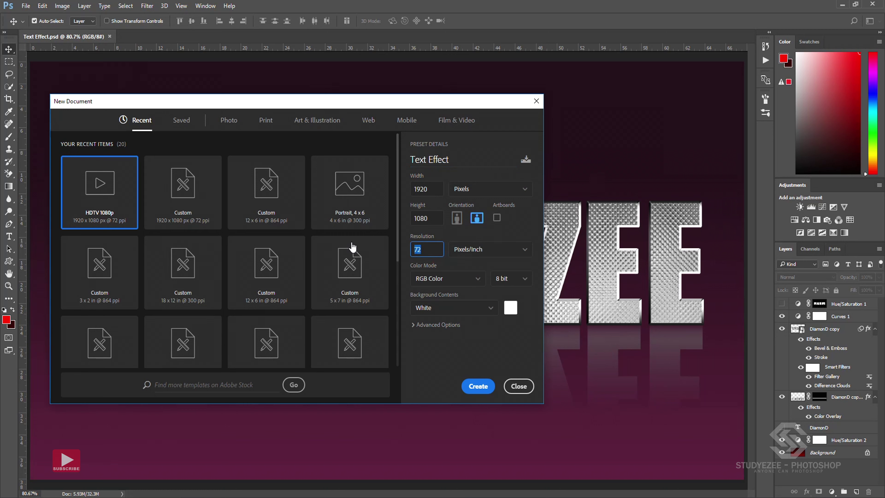
{"action": "key", "text": "Tab"}
{"action": "left_click", "coordinate": [477, 386]}
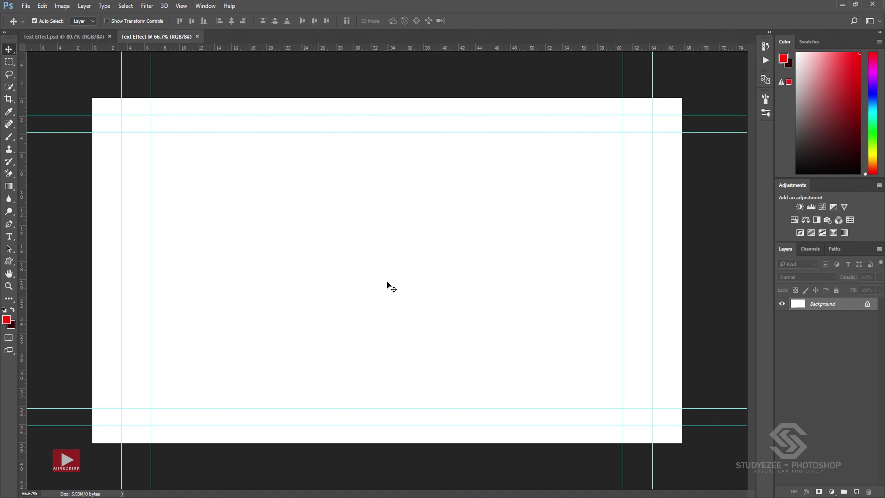
Step: Convert the Background into a layer named 'BG' and enter Free Transform on it
{"action": "double_click", "coordinate": [824, 305]}
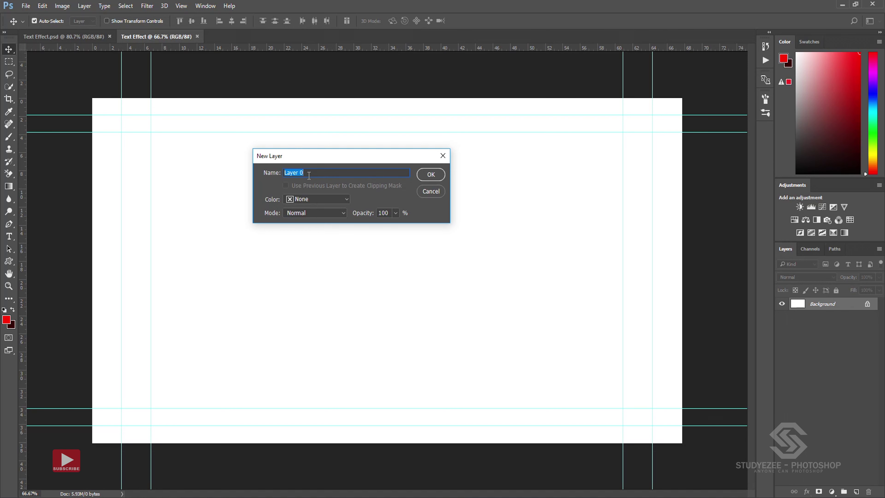
{"action": "type", "text": "BG"}
{"action": "left_click", "coordinate": [434, 177]}
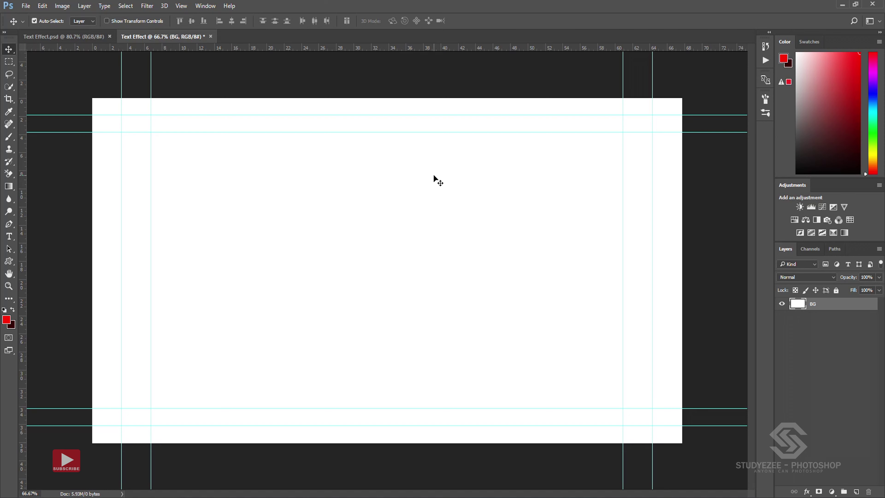
{"action": "key", "text": "ctrl+t"}
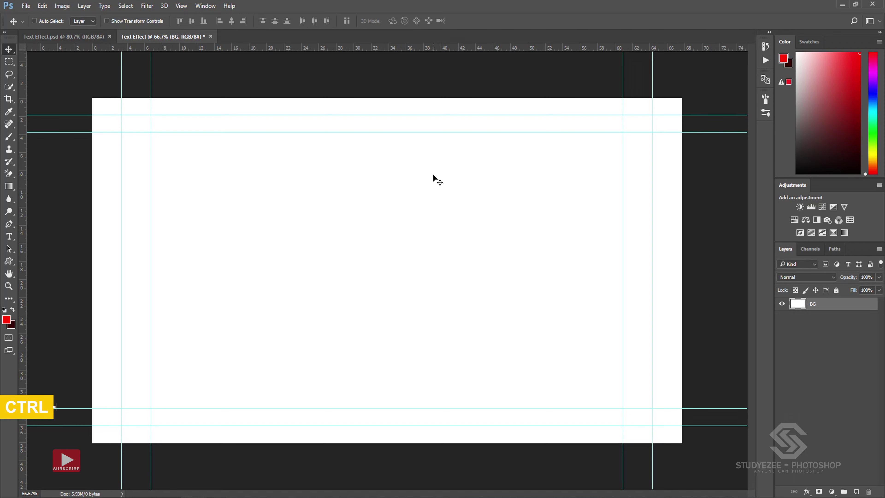
{"action": "key", "text": "ctrl+t"}
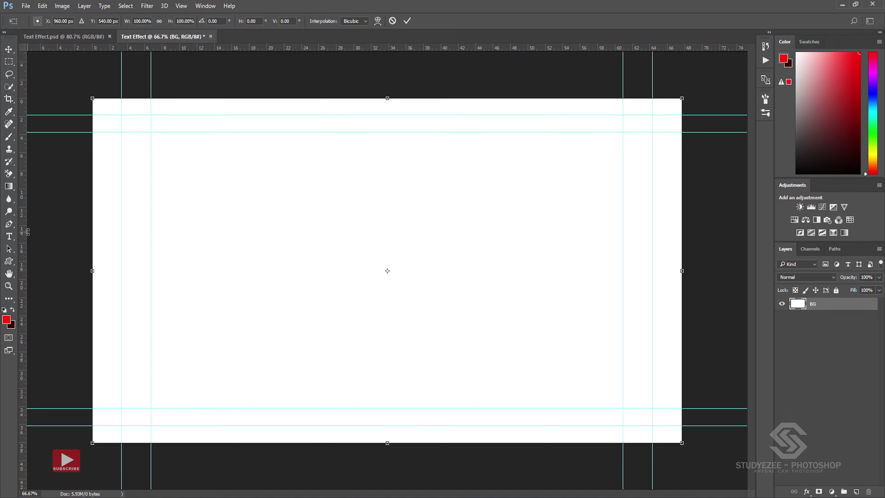
Step: With rulers showing, drag horizontal and vertical guides to the canvas centre point, then commit the transform
{"action": "left_click", "coordinate": [181, 6]}
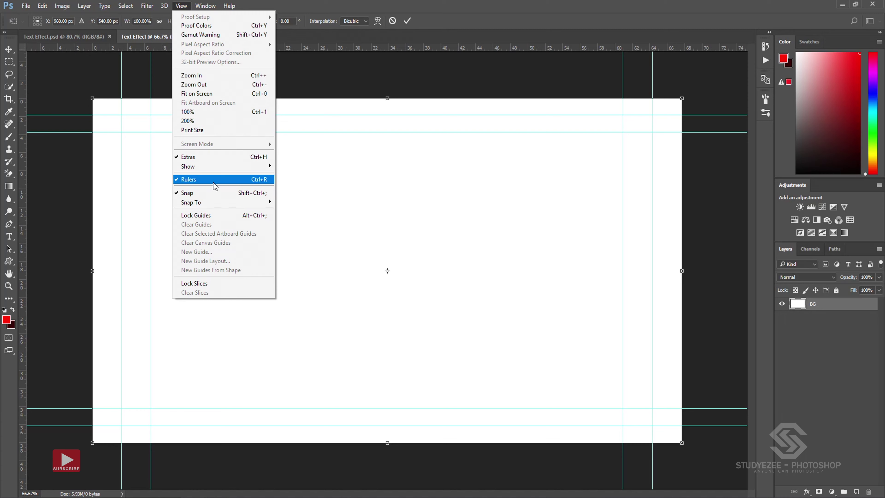
{"action": "key", "text": "Escape"}
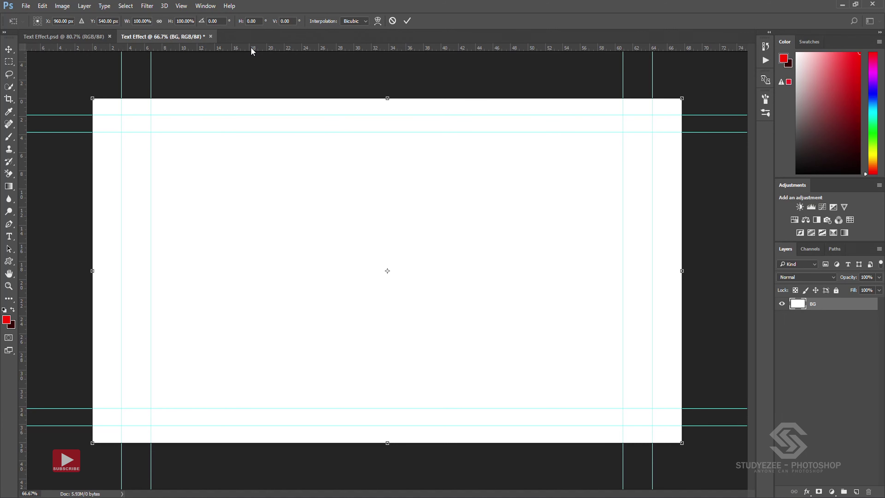
{"action": "left_click_drag", "start_coordinate": [253, 51], "coordinate": [263, 273]}
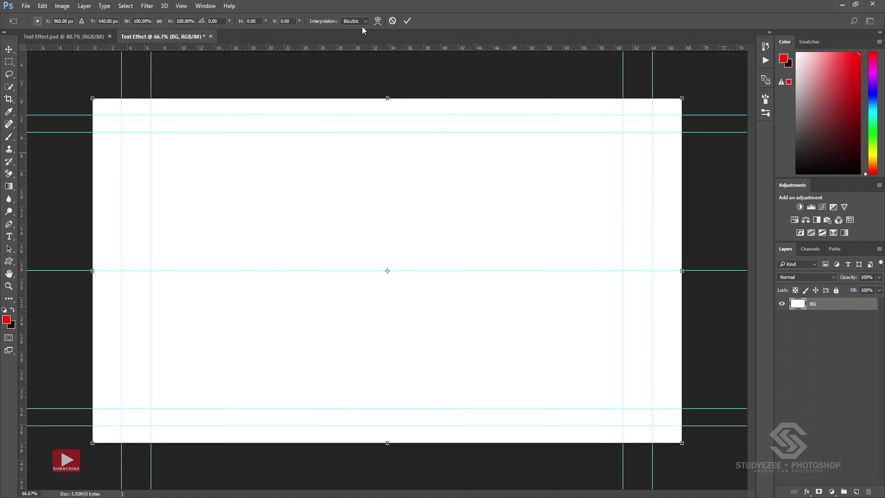
{"action": "left_click_drag", "start_coordinate": [23, 319], "coordinate": [387, 353]}
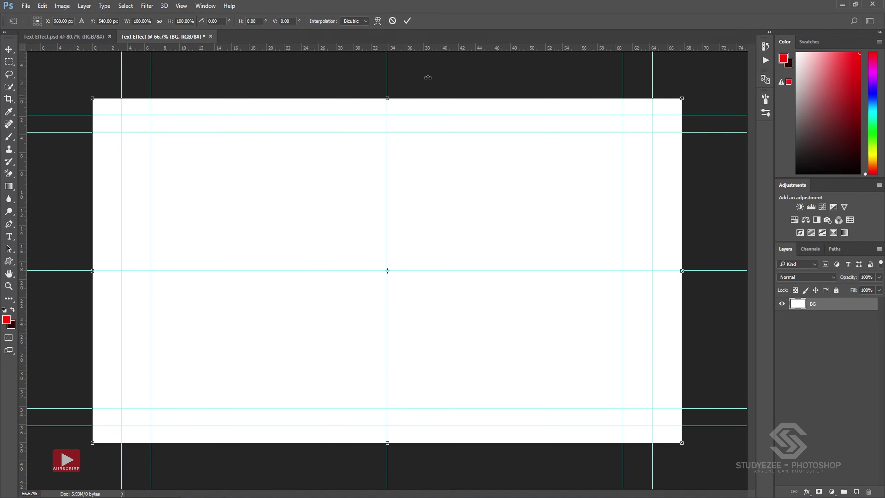
{"action": "left_click", "coordinate": [407, 21]}
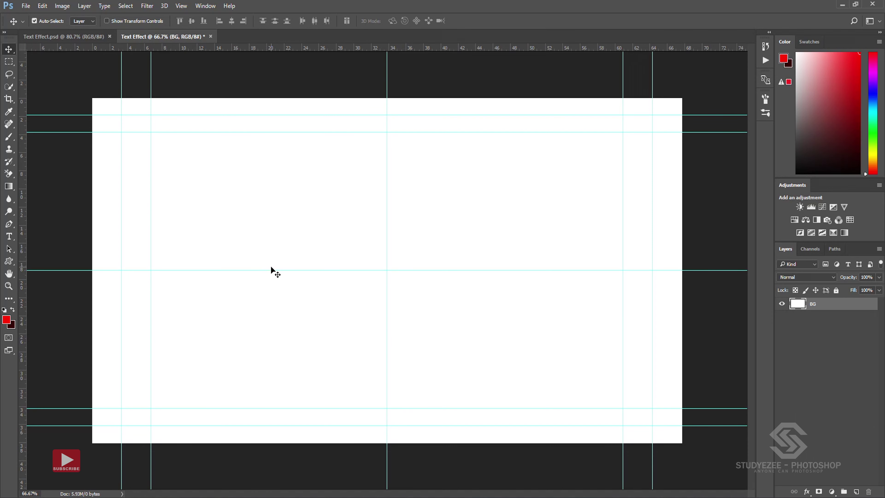
Step: Set the foreground colour to pure red and the background colour to very dark red
{"action": "left_click", "coordinate": [6, 321]}
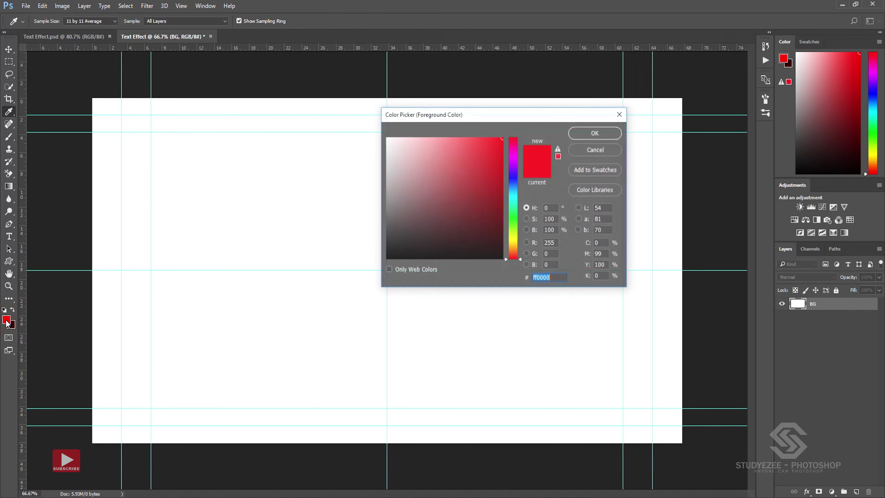
{"action": "left_click", "coordinate": [595, 133]}
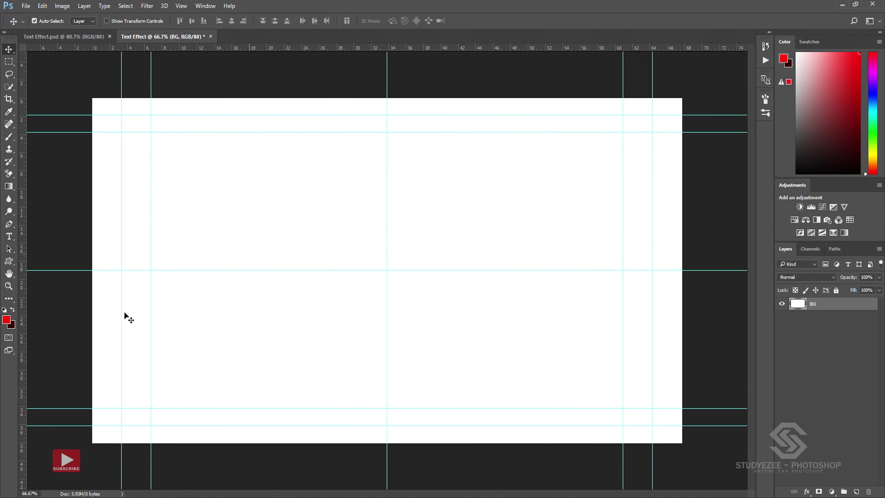
{"action": "left_click", "coordinate": [12, 325]}
{"action": "left_click_drag", "start_coordinate": [497, 217], "coordinate": [502, 237]}
{"action": "left_click", "coordinate": [579, 133]}
Step: Select the Gradient tool with the Foreground to Background gradient preset
{"action": "left_click", "coordinate": [9, 186]}
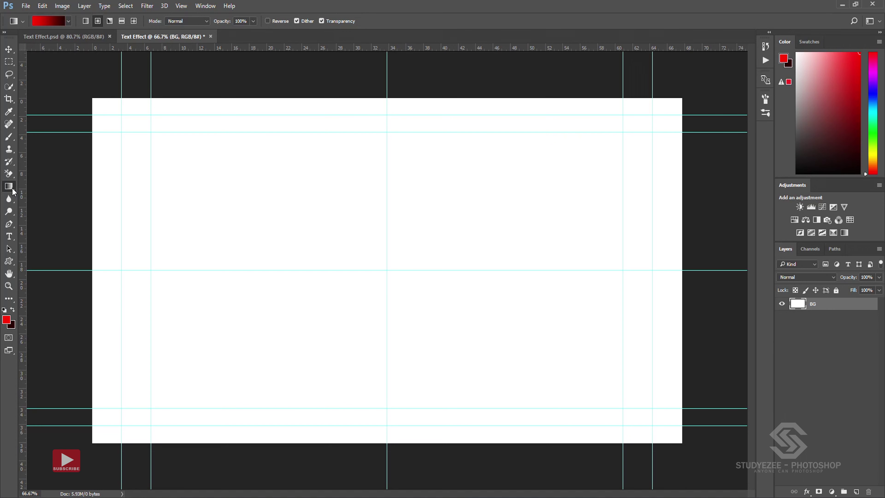
{"action": "key", "text": "g"}
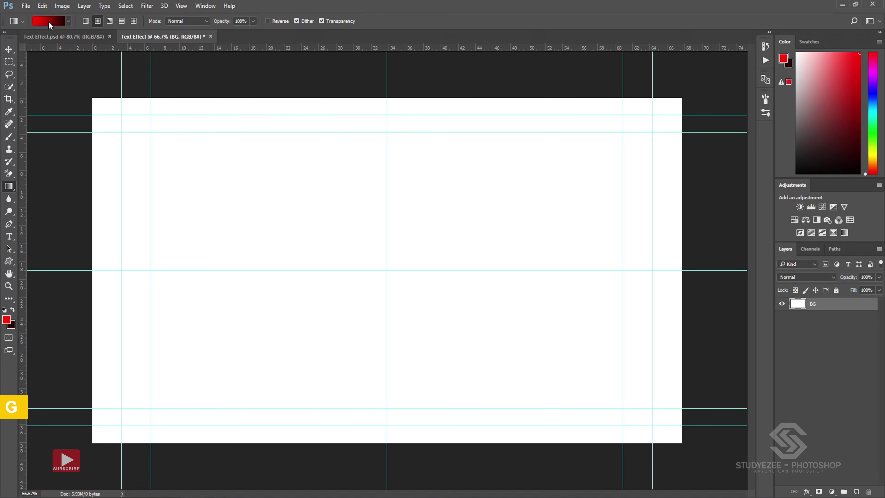
{"action": "left_click", "coordinate": [45, 21]}
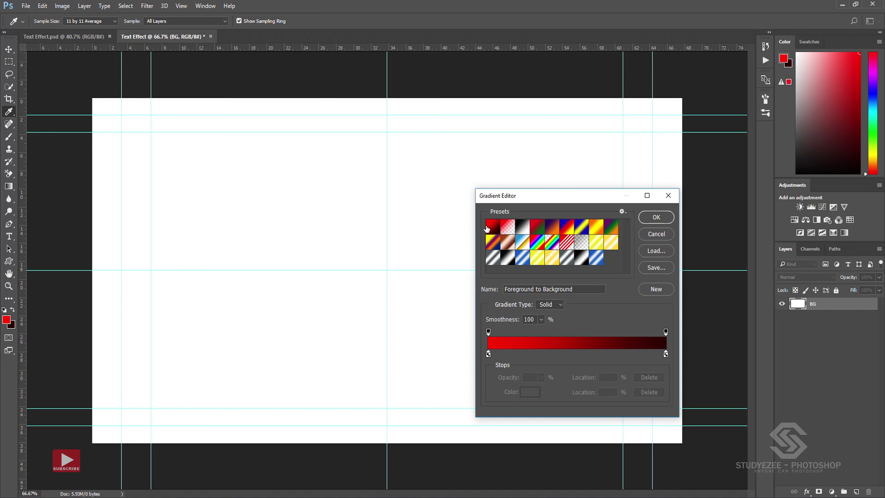
{"action": "left_click", "coordinate": [656, 217]}
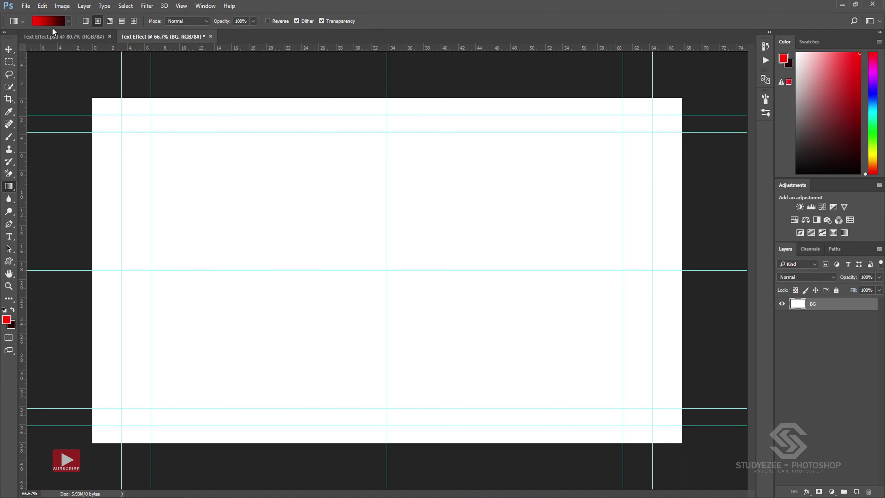
Step: Drag a radial red gradient from the guide intersection out to the canvas edge
{"action": "left_click", "coordinate": [97, 21]}
{"action": "left_click", "coordinate": [387, 271]}
{"action": "left_click_drag", "start_coordinate": [387, 271], "coordinate": [679, 267]}
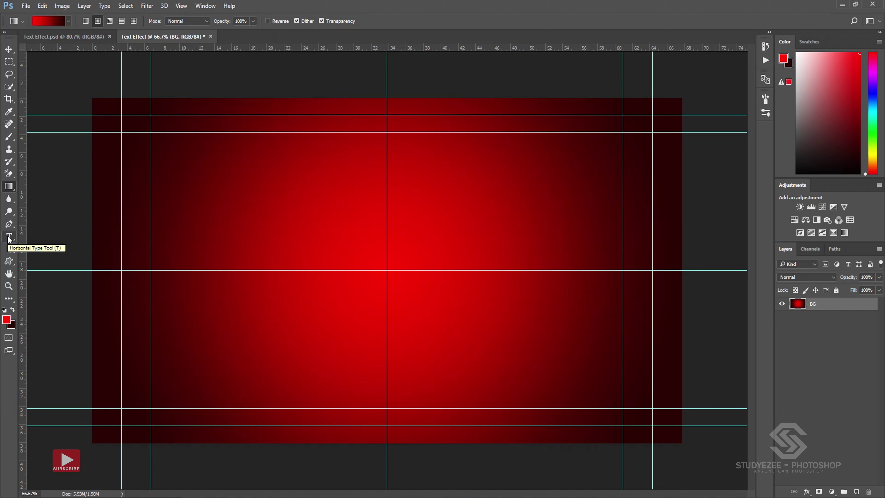
Step: Add the text 'DIAMONDS' in red Impact at 350 pt and commit it
{"action": "left_click", "coordinate": [10, 237]}
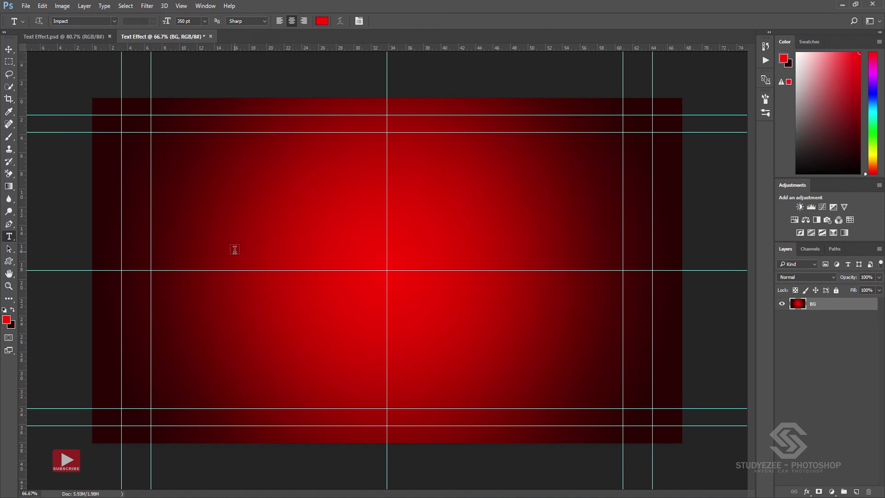
{"action": "left_click", "coordinate": [255, 254]}
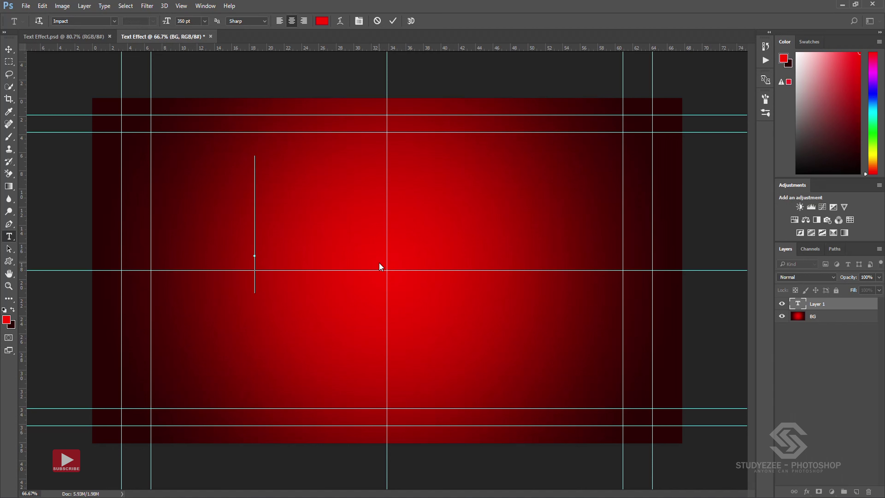
{"action": "type", "text": "DIAMONDS"}
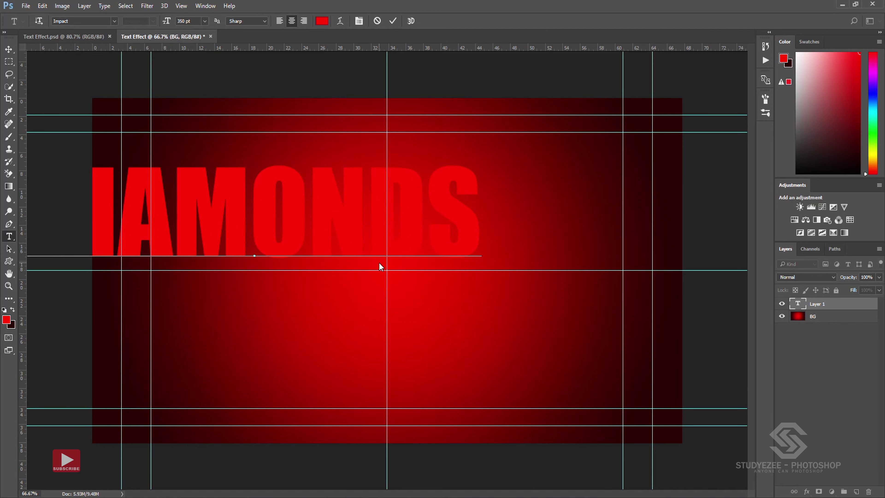
{"action": "left_click", "coordinate": [392, 22]}
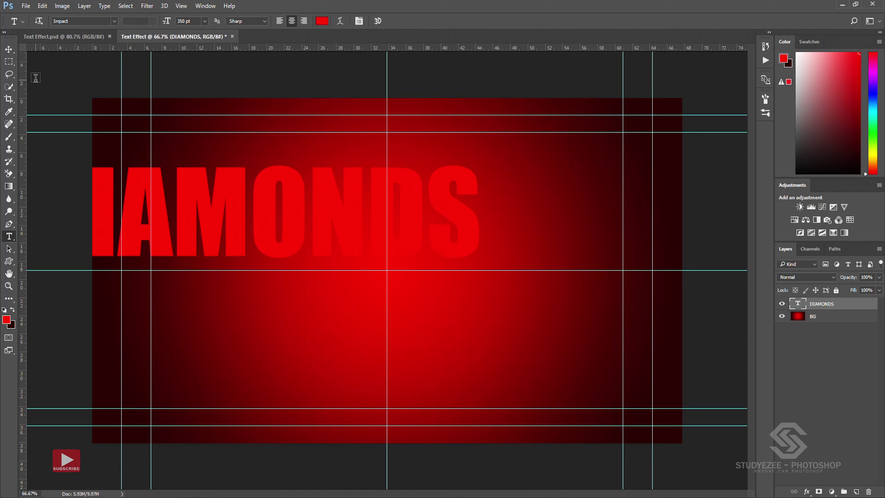
{"action": "left_click", "coordinate": [11, 52]}
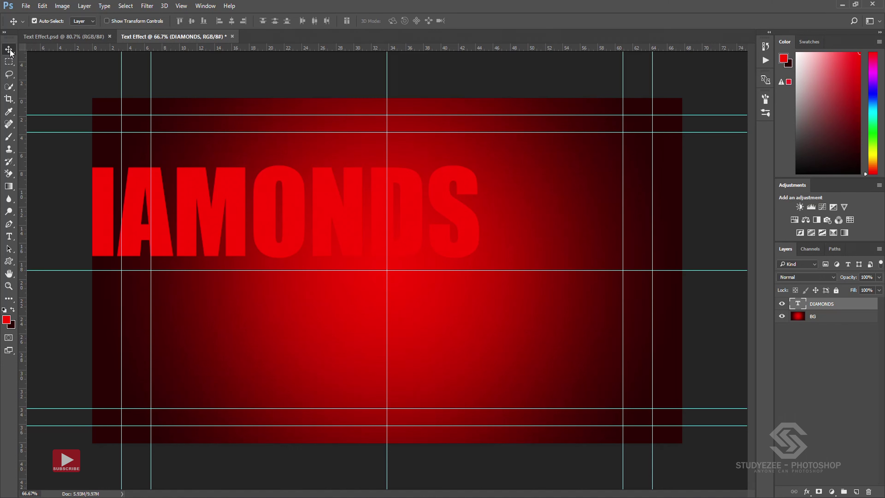
Step: Align the DIAMONDS text to the vertical and horizontal centres of the whole canvas, then deselect
{"action": "key", "text": "ctrl+a"}
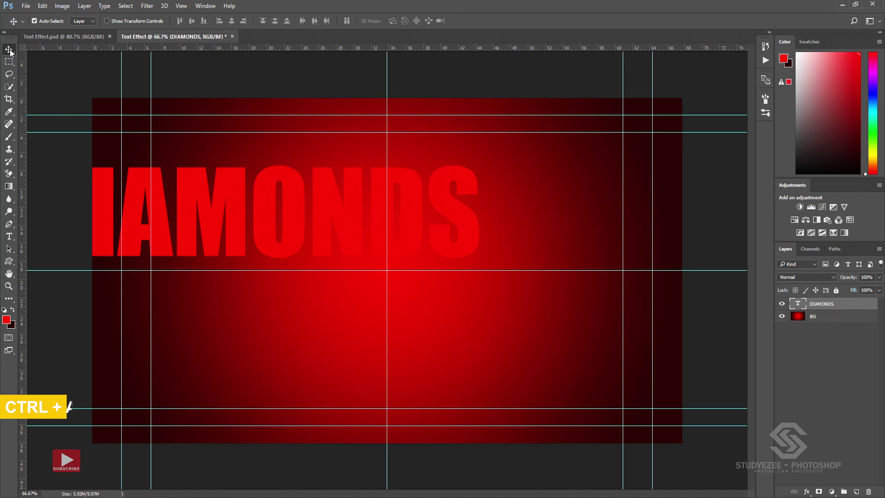
{"action": "key", "text": "ctrl+a"}
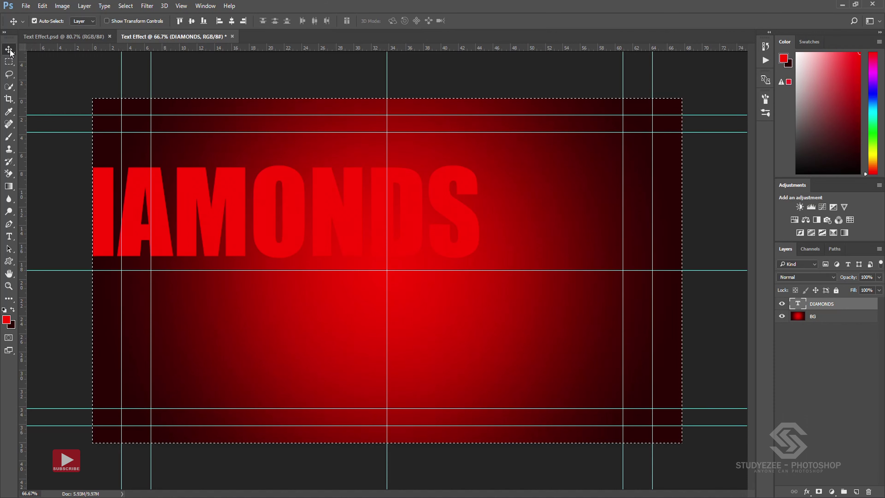
{"action": "left_click", "coordinate": [34, 21]}
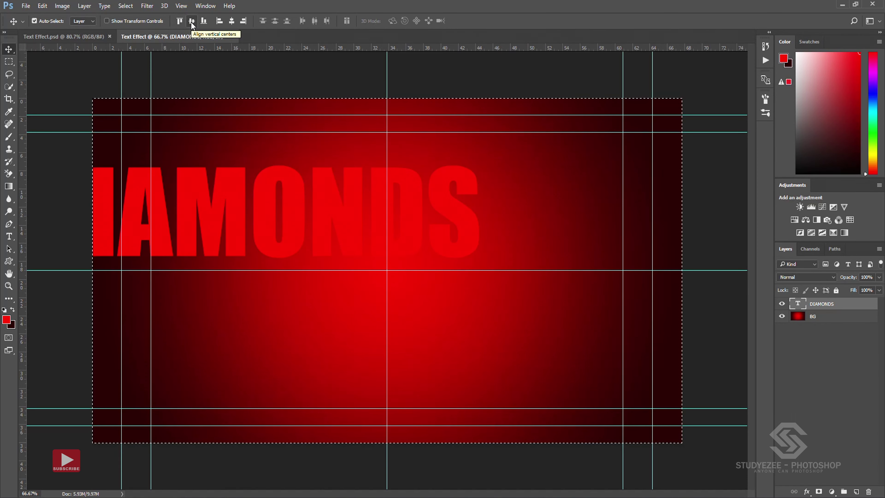
{"action": "left_click", "coordinate": [192, 22]}
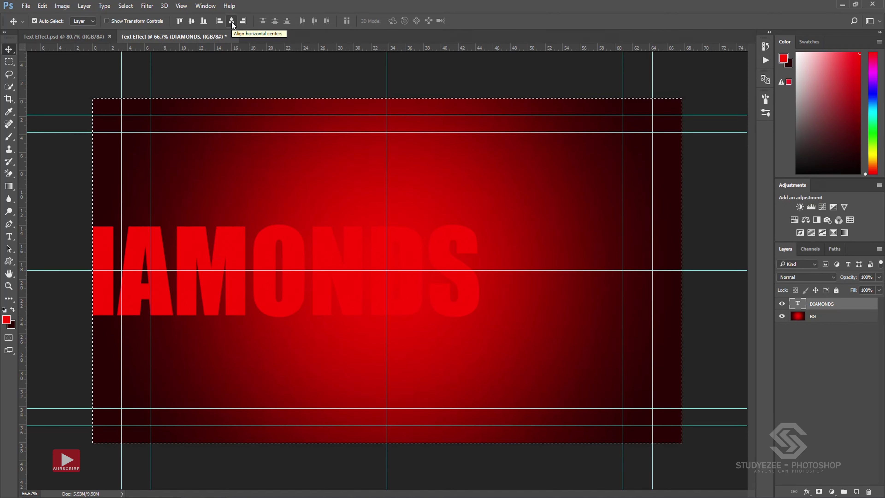
{"action": "left_click", "coordinate": [232, 22]}
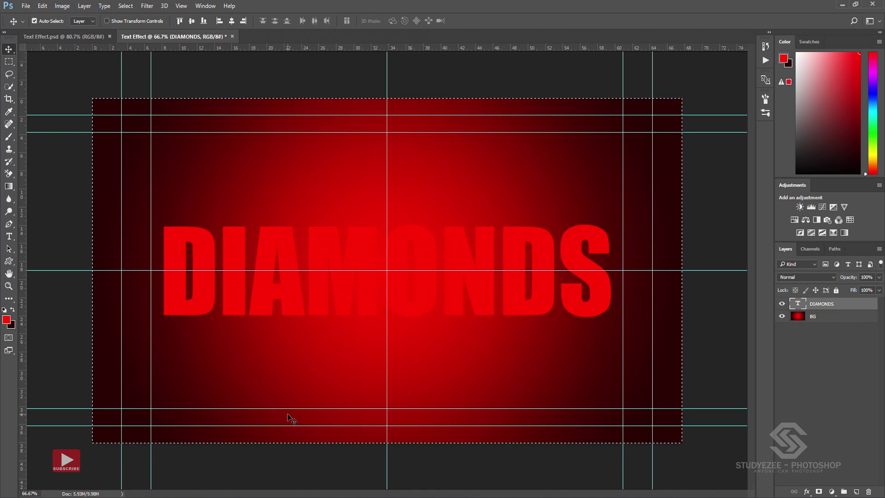
{"action": "key", "text": "ctrl+d"}
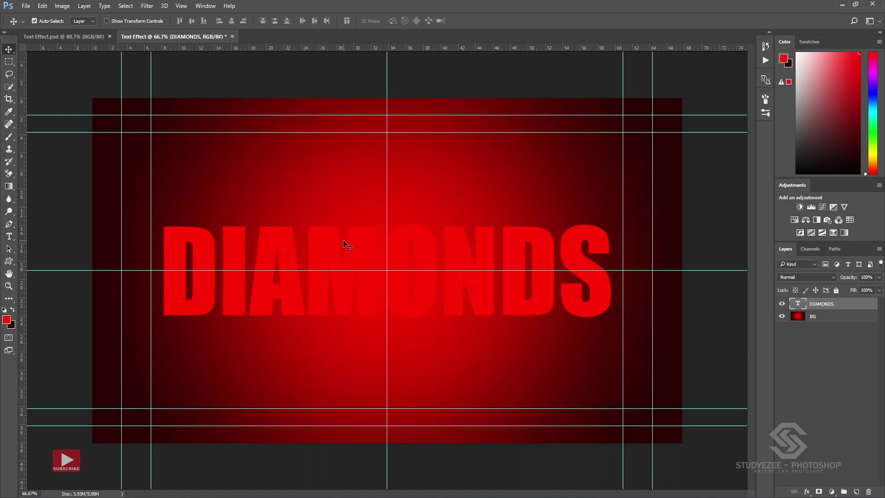
Step: Change the DIAMONDS text colour to white (ffffff)
{"action": "left_click", "coordinate": [9, 236]}
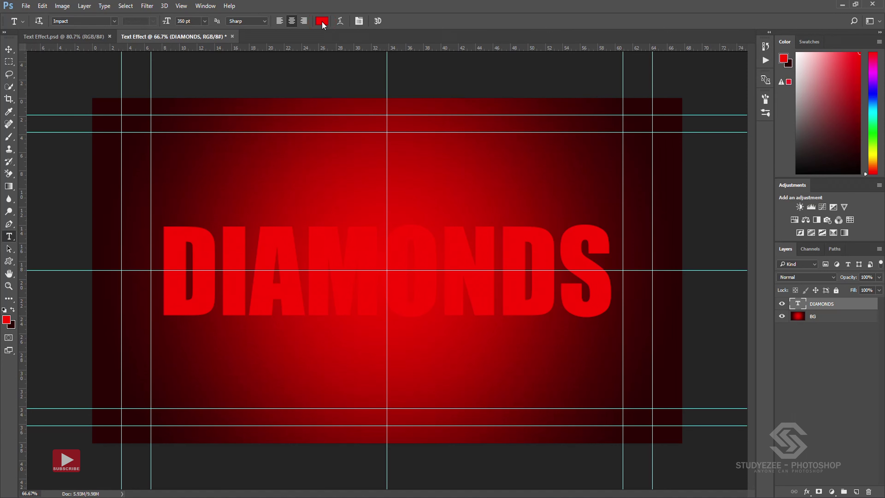
{"action": "left_click", "coordinate": [322, 22]}
{"action": "left_click_drag", "start_coordinate": [445, 192], "coordinate": [372, 129]}
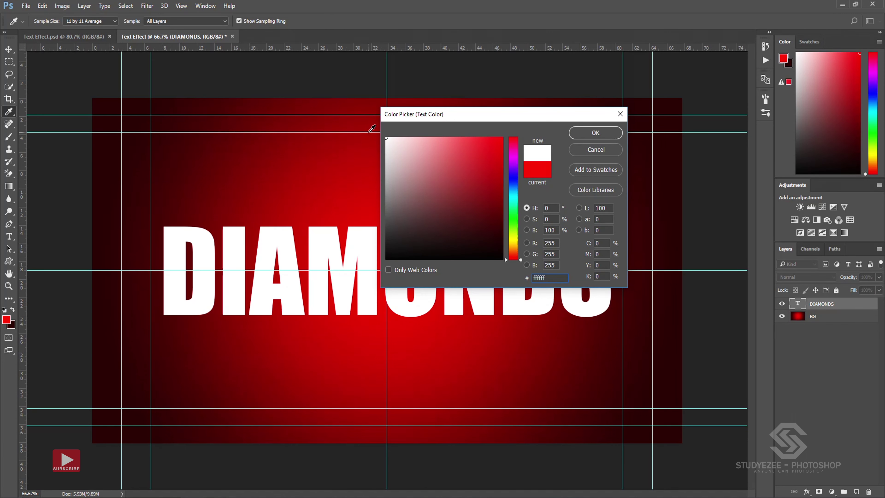
{"action": "left_click", "coordinate": [585, 132]}
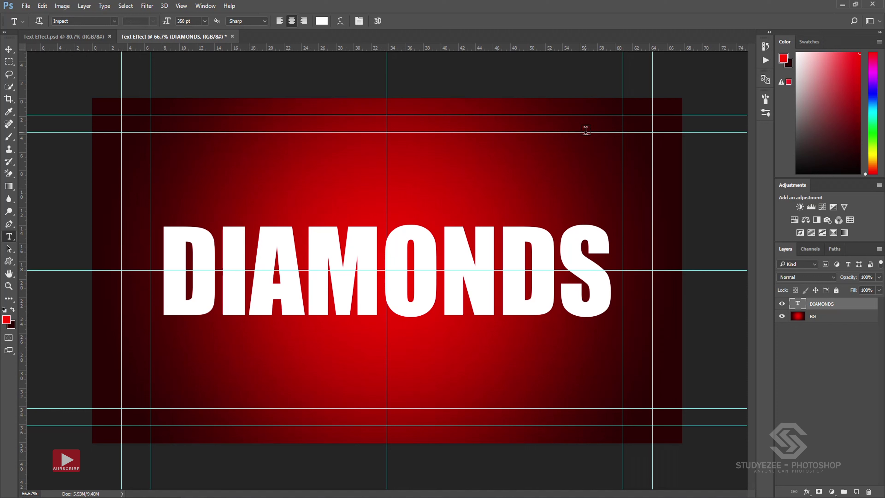
Step: Convert the DIAMONDS layer into a smart object
{"action": "left_click", "coordinate": [9, 49]}
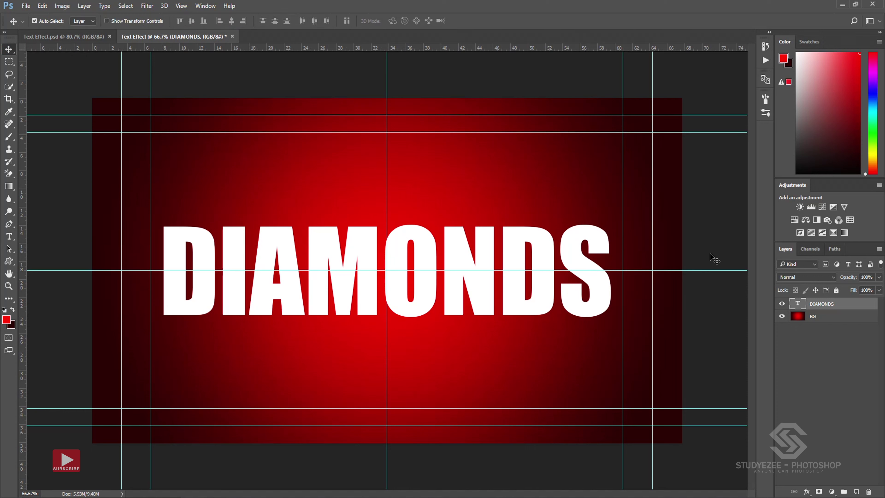
{"action": "right_click", "coordinate": [819, 306]}
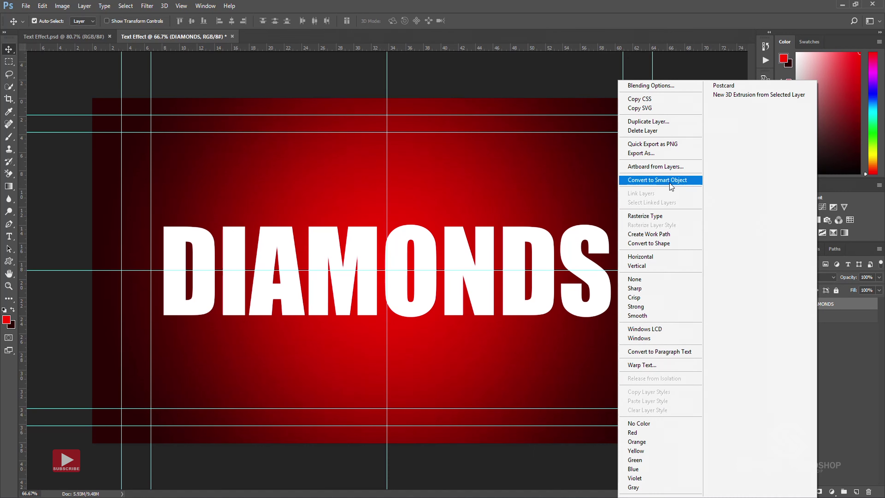
{"action": "left_click", "coordinate": [666, 180]}
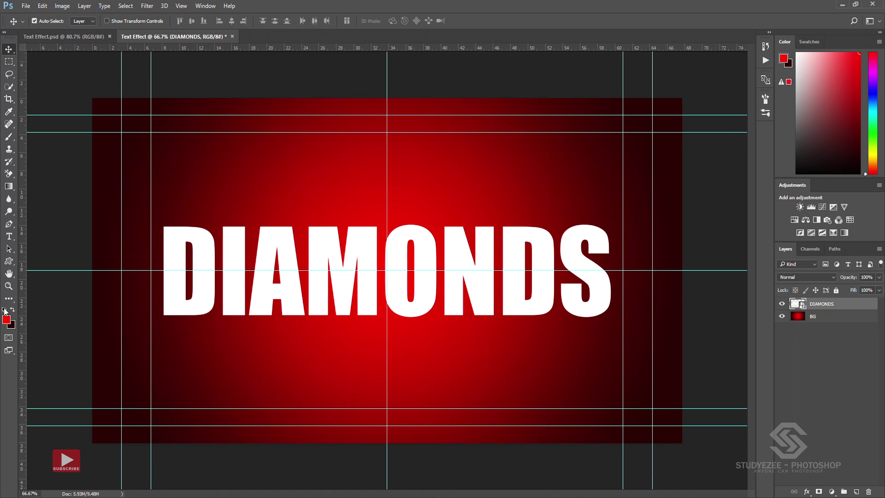
Step: Reset colours to black and white and apply Render > Difference Clouds to the DIAMONDS text
{"action": "key", "text": "d"}
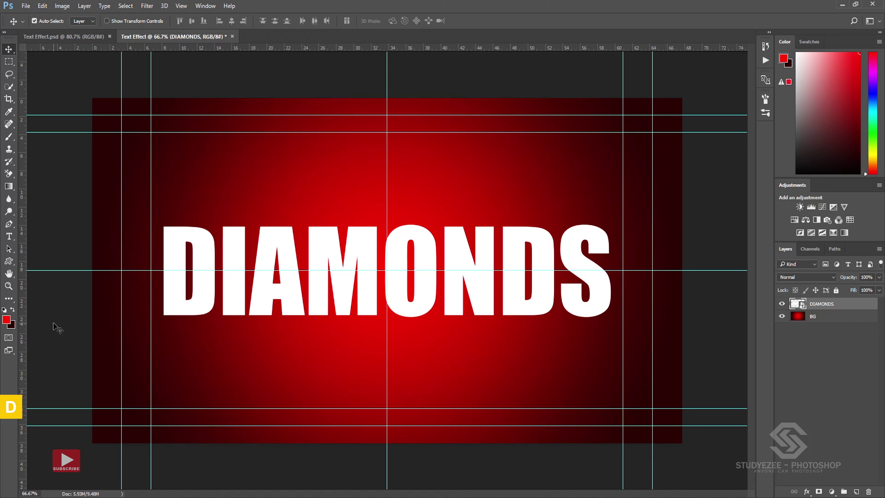
{"action": "key", "text": "d"}
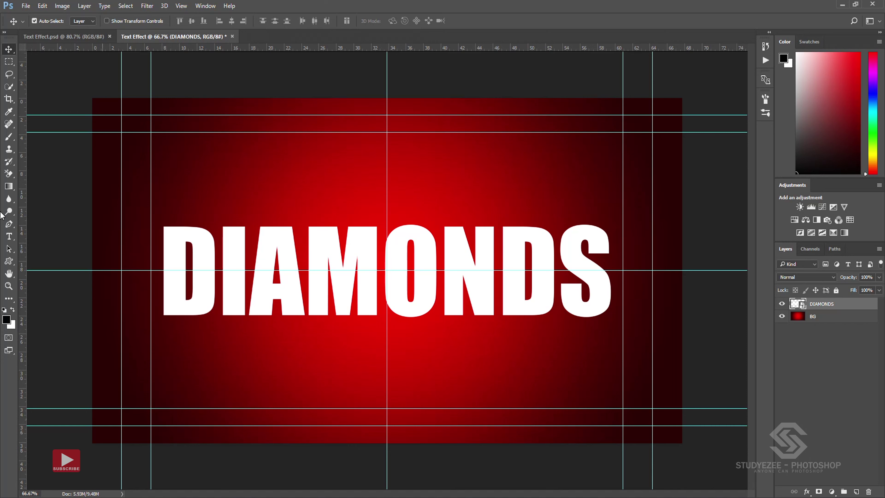
{"action": "left_click", "coordinate": [147, 5]}
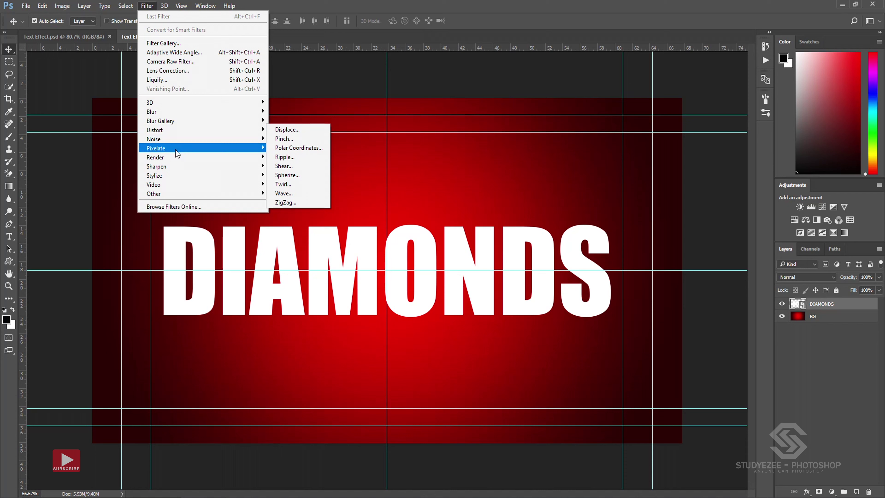
{"action": "mouse_move", "coordinate": [156, 157]}
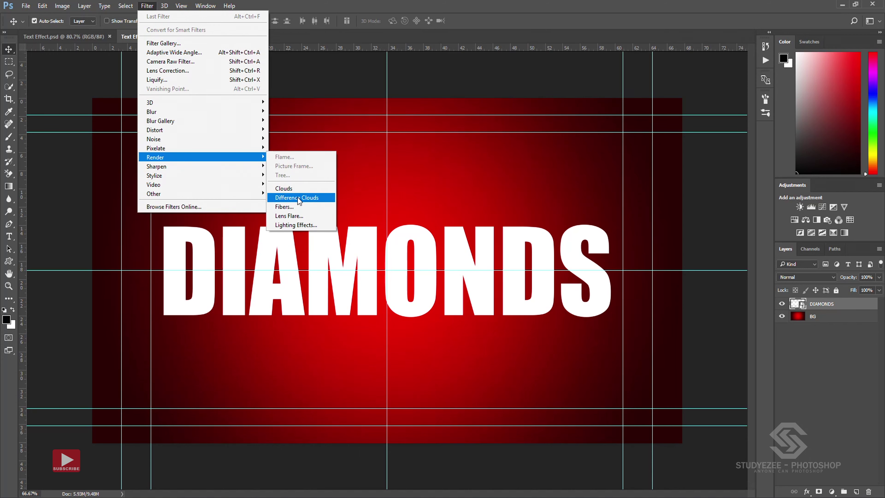
{"action": "left_click", "coordinate": [298, 199]}
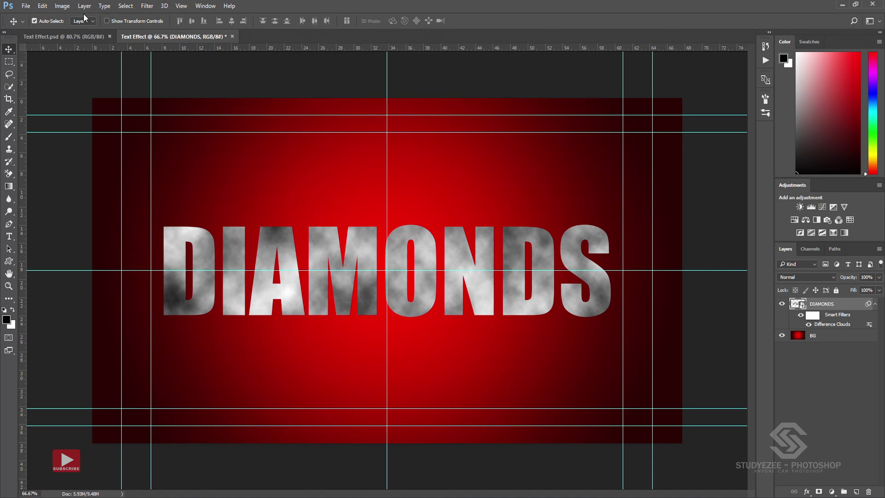
{"action": "left_click", "coordinate": [147, 5]}
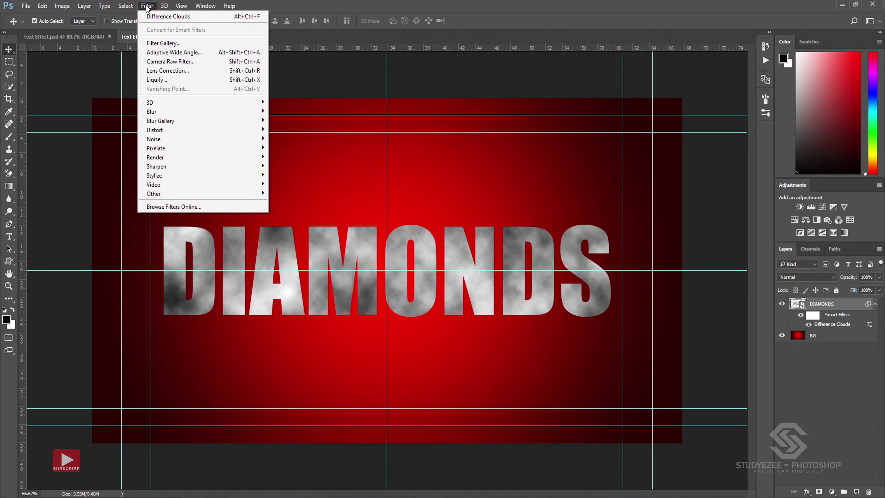
Step: In the Filter Gallery, choose Distort > Glass with distortion 18
{"action": "left_click", "coordinate": [155, 44]}
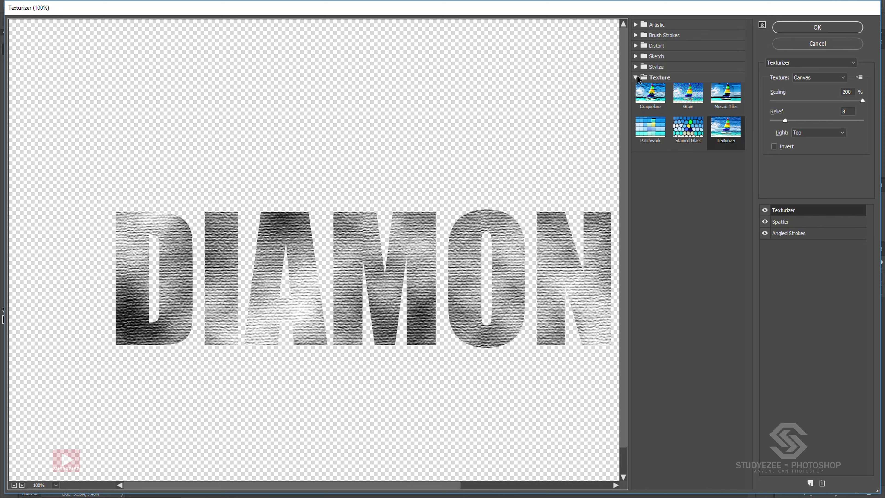
{"action": "left_click", "coordinate": [636, 77]}
{"action": "left_click", "coordinate": [637, 46]}
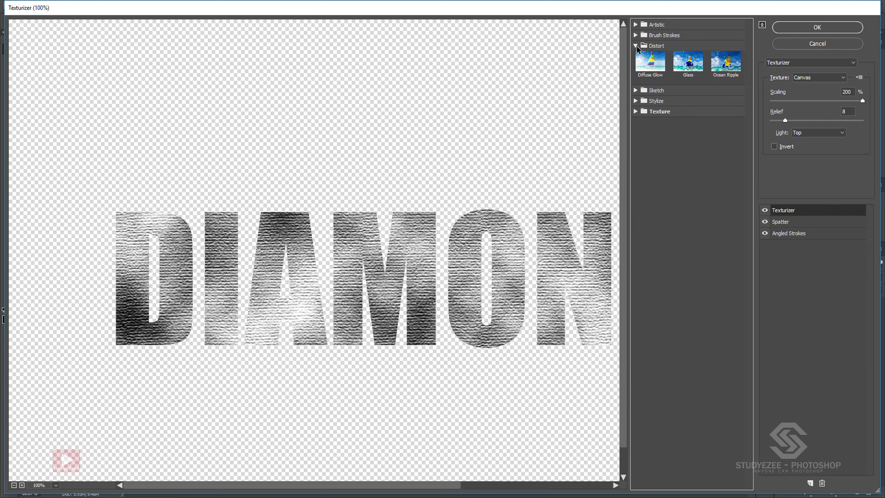
{"action": "left_click", "coordinate": [688, 62]}
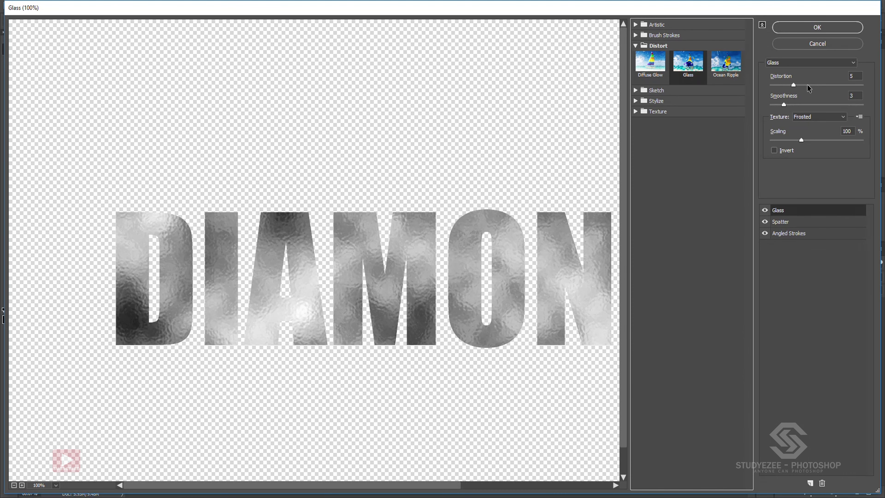
{"action": "left_click", "coordinate": [850, 77]}
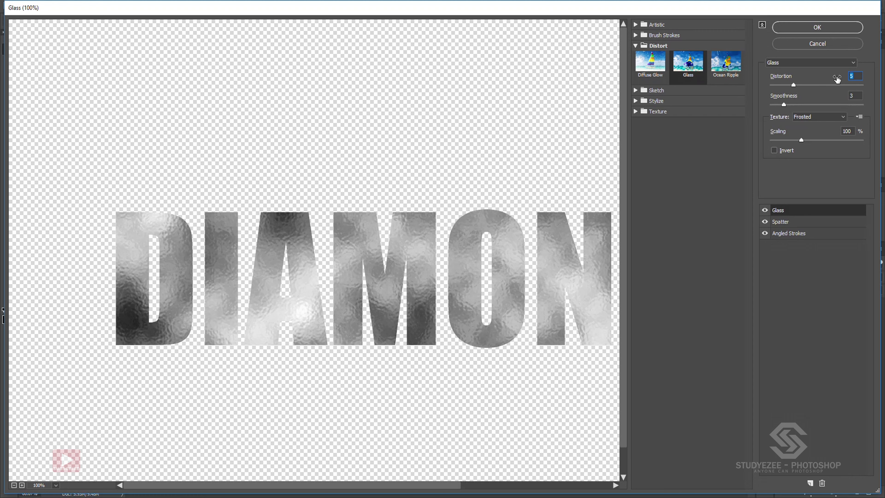
{"action": "type", "text": "18"}
{"action": "key", "text": "Tab"}
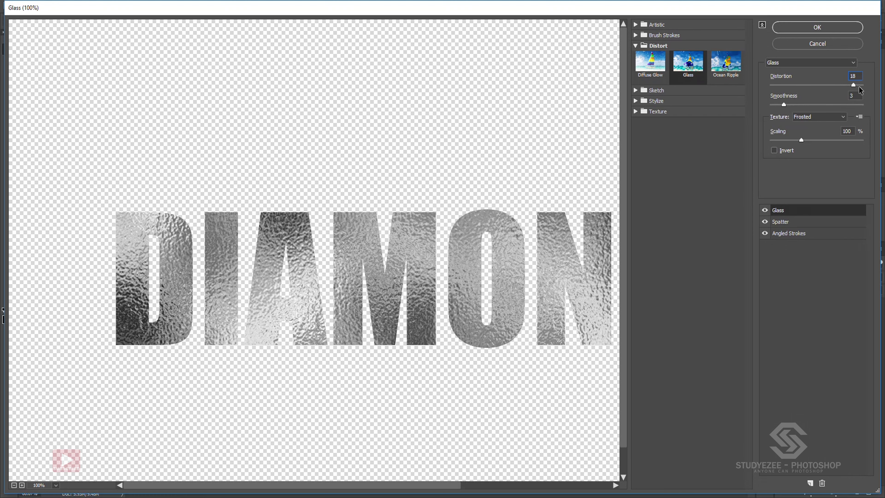
Step: Set Glass smoothness 1, Tiny Lens texture and 63% scaling, and apply it
{"action": "left_click_drag", "start_coordinate": [784, 105], "coordinate": [756, 106]}
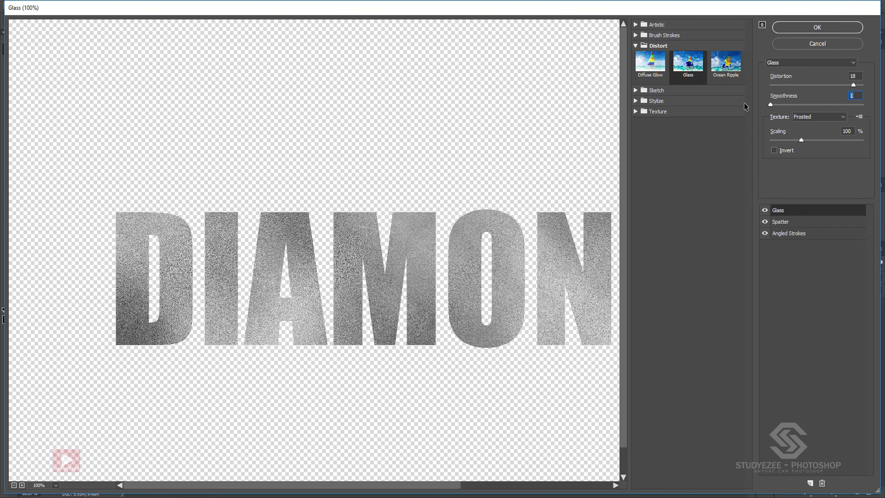
{"action": "left_click", "coordinate": [820, 119]}
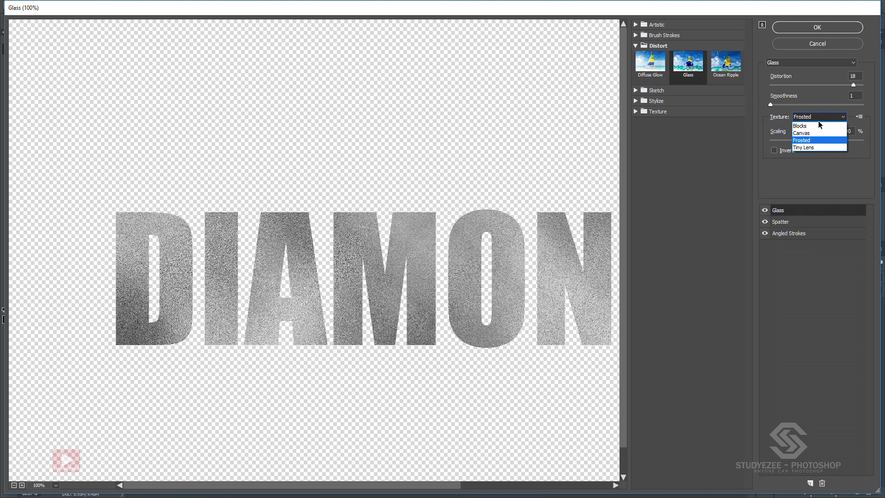
{"action": "left_click", "coordinate": [810, 147]}
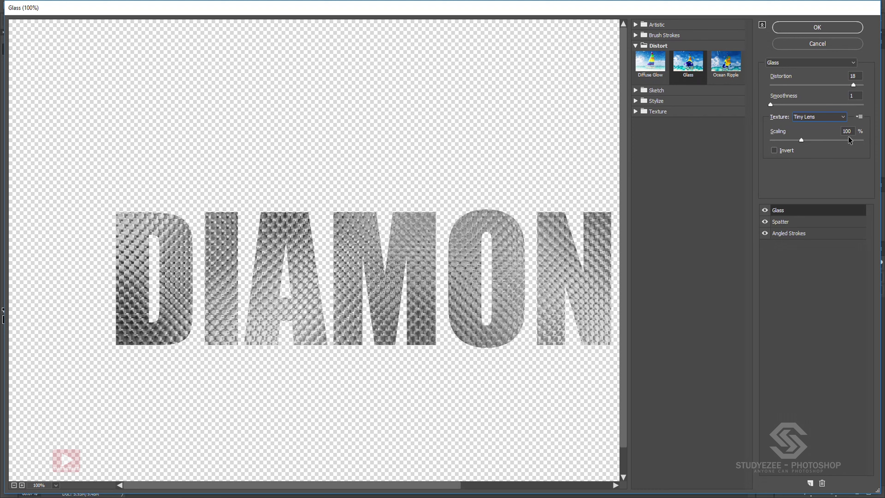
{"action": "double_click", "coordinate": [852, 130]}
{"action": "type", "text": "63"}
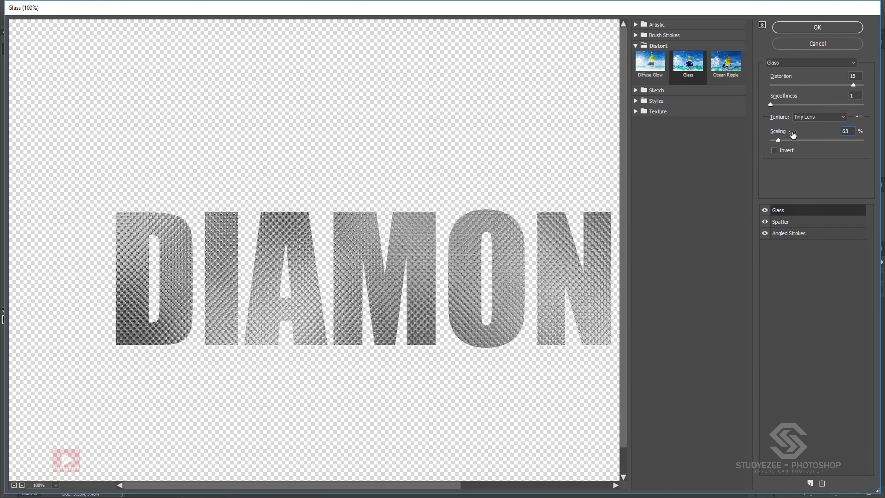
{"action": "left_click", "coordinate": [793, 32]}
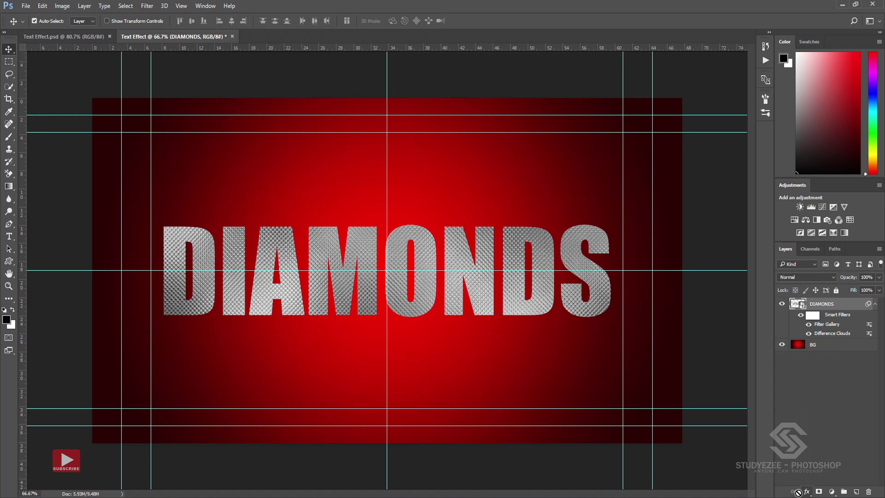
Step: Add a Curves adjustment above the text and pull its white point left to brighten it
{"action": "left_click", "coordinate": [832, 492]}
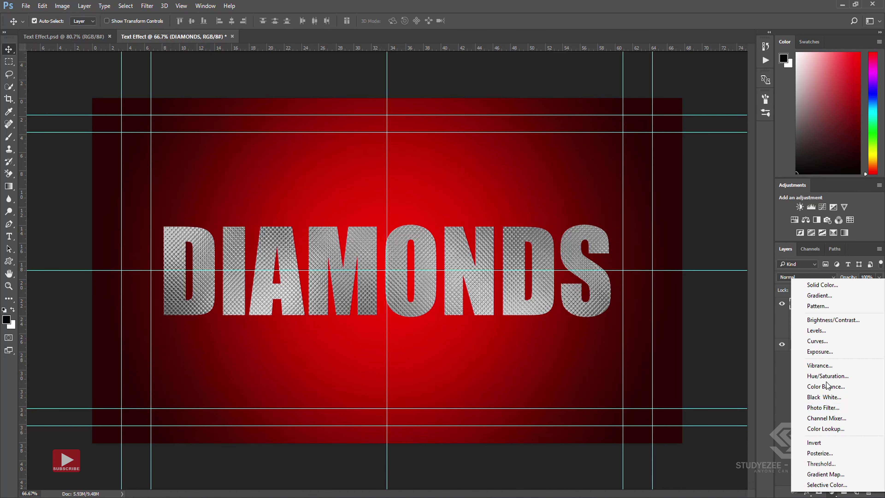
{"action": "left_click", "coordinate": [816, 341]}
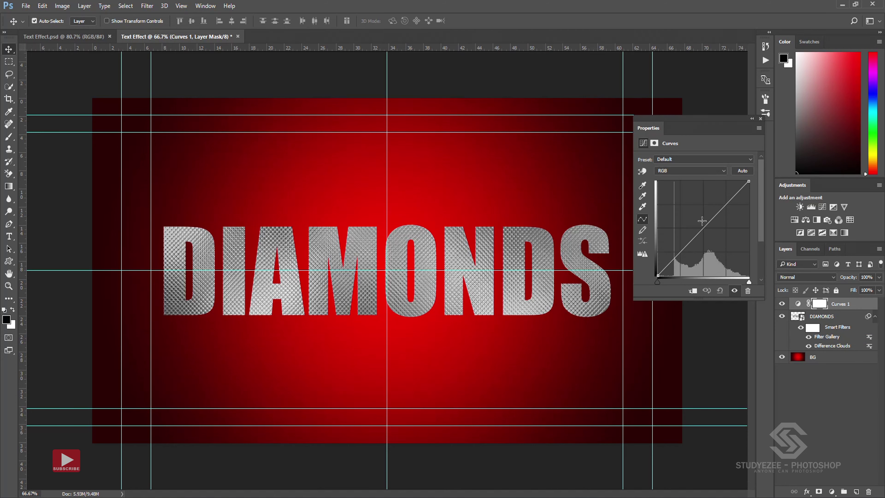
{"action": "left_click", "coordinate": [748, 181]}
{"action": "left_click_drag", "start_coordinate": [748, 181], "coordinate": [733, 180]}
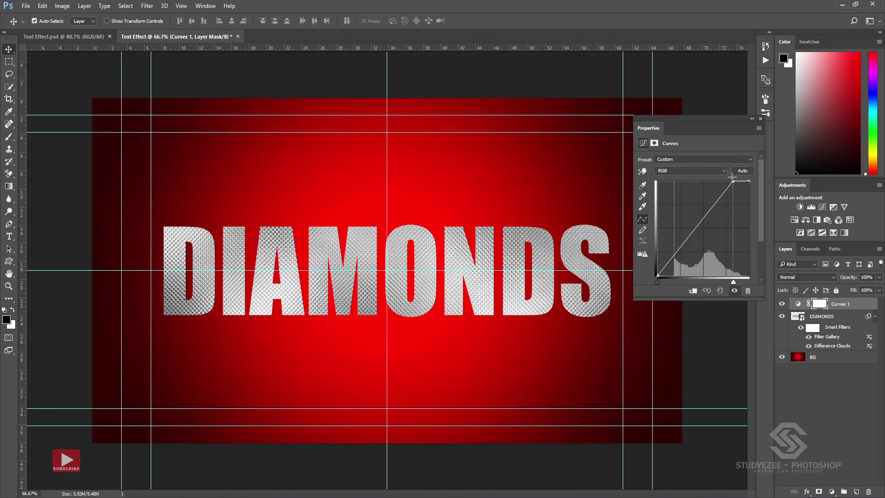
{"action": "left_click_drag", "start_coordinate": [732, 177], "coordinate": [730, 177]}
{"action": "left_click_drag", "start_coordinate": [730, 177], "coordinate": [730, 177]}
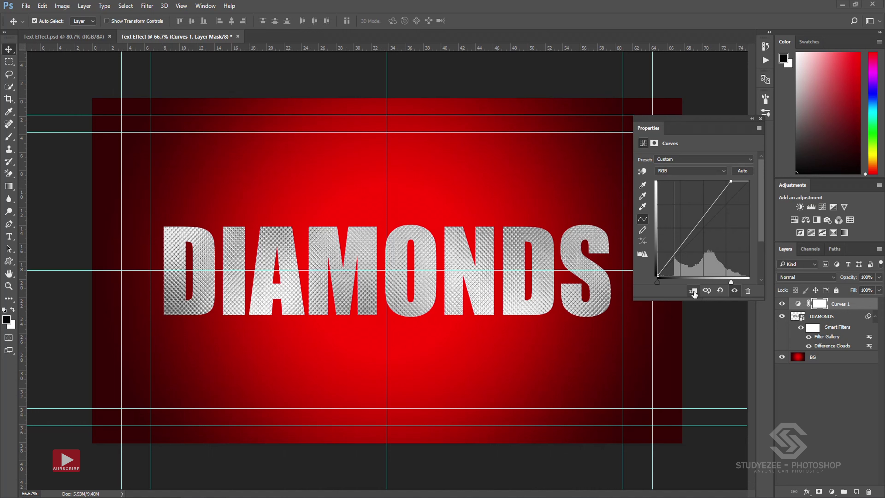
Step: Clip Curves 1 to the DIAMONDS layer, toggle it to compare, and close Properties
{"action": "left_click", "coordinate": [845, 308]}
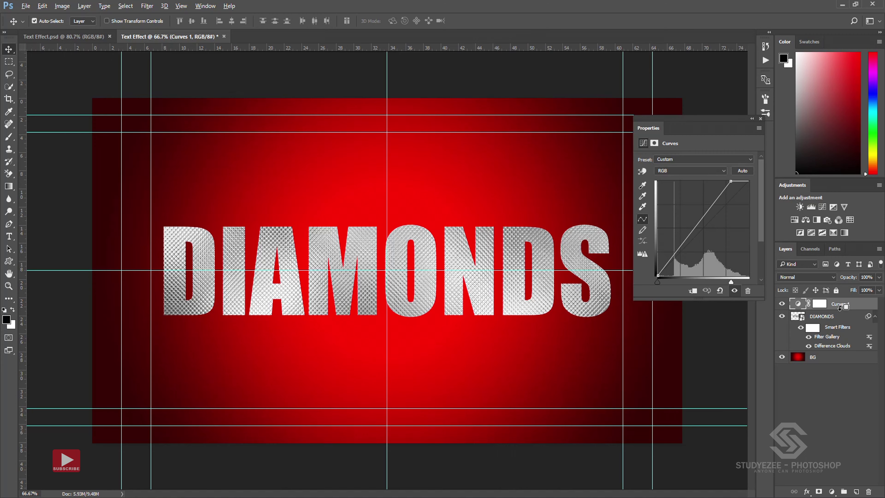
{"action": "left_click", "coordinate": [840, 308], "text": "alt"}
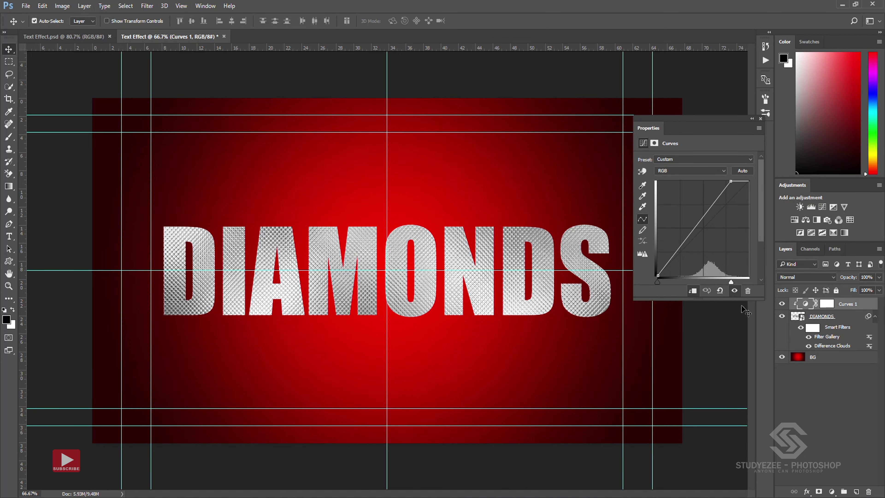
{"action": "left_click", "coordinate": [783, 305]}
{"action": "left_click", "coordinate": [783, 304]}
{"action": "left_click", "coordinate": [782, 304]}
{"action": "left_click", "coordinate": [760, 118]}
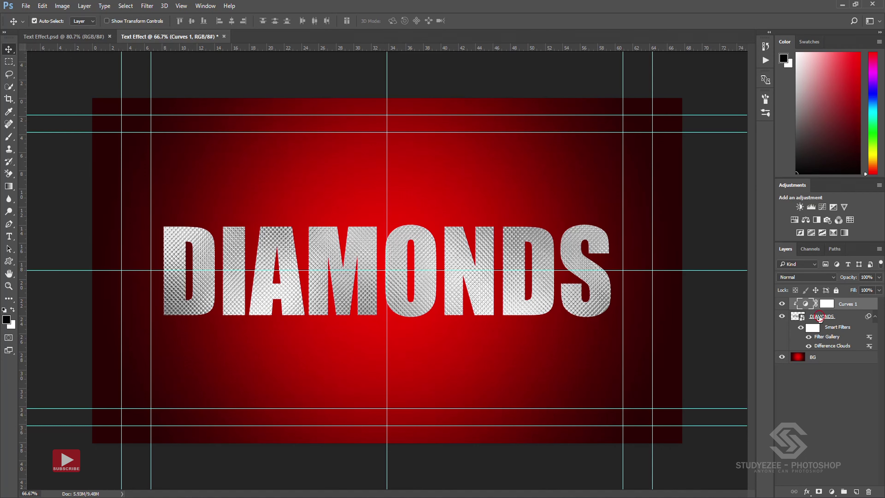
Step: Give the DIAMONDS text a 10 px, centre-positioned Stroke with Gradient fill type
{"action": "left_click", "coordinate": [821, 318]}
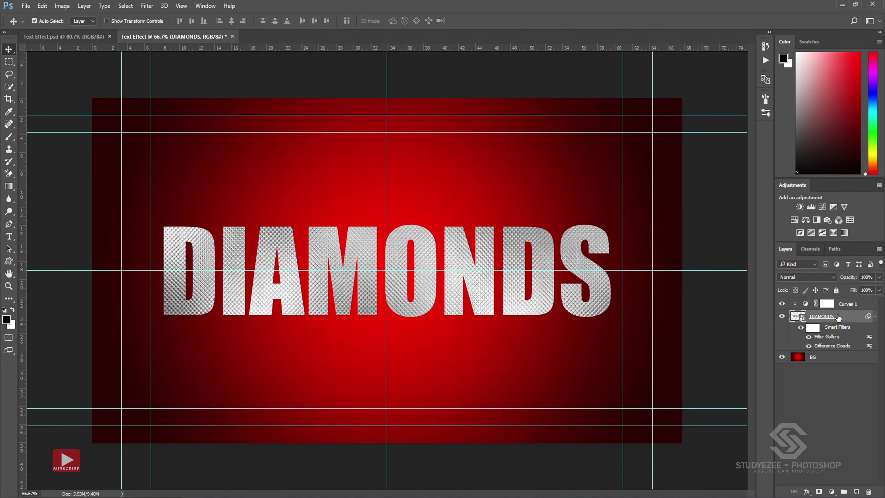
{"action": "left_click", "coordinate": [806, 492]}
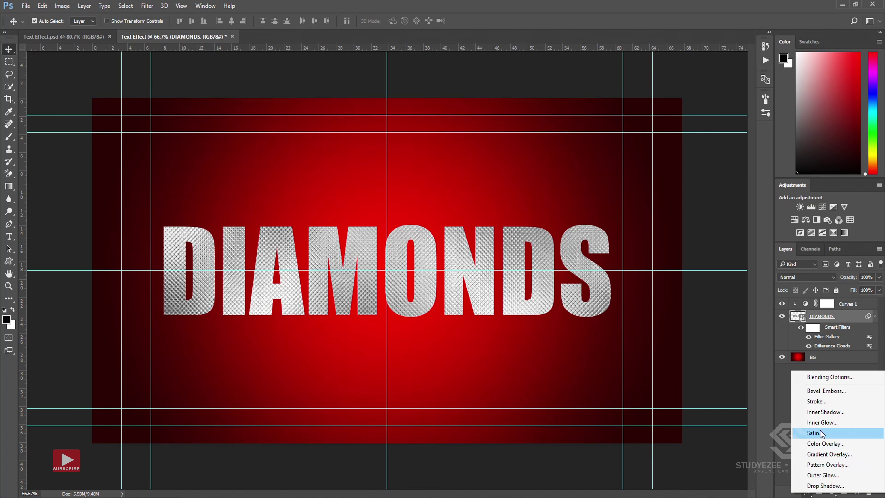
{"action": "left_click", "coordinate": [821, 403]}
{"action": "left_click_drag", "start_coordinate": [378, 149], "coordinate": [525, 144]}
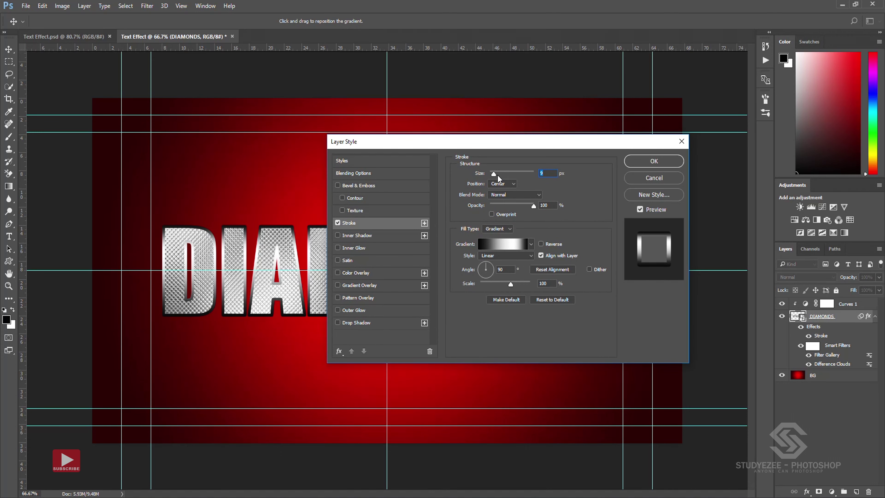
{"action": "type", "text": "8"}
{"action": "key", "text": "Tab"}
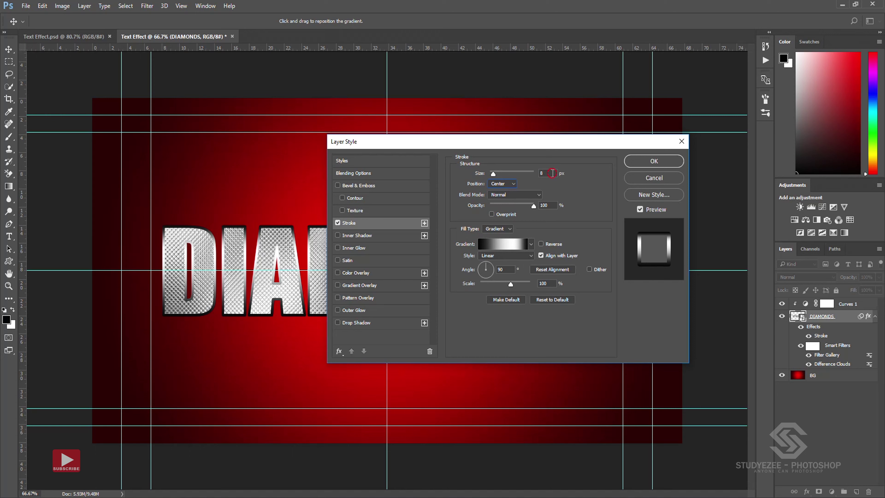
{"action": "left_click_drag", "start_coordinate": [476, 177], "coordinate": [479, 178]}
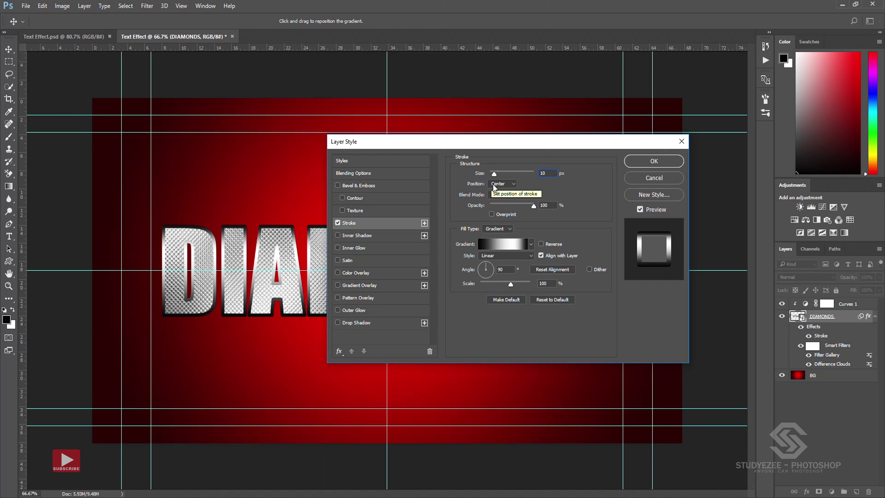
{"action": "left_click", "coordinate": [502, 185]}
{"action": "left_click", "coordinate": [499, 207]}
{"action": "left_click", "coordinate": [506, 229]}
{"action": "left_click", "coordinate": [496, 236]}
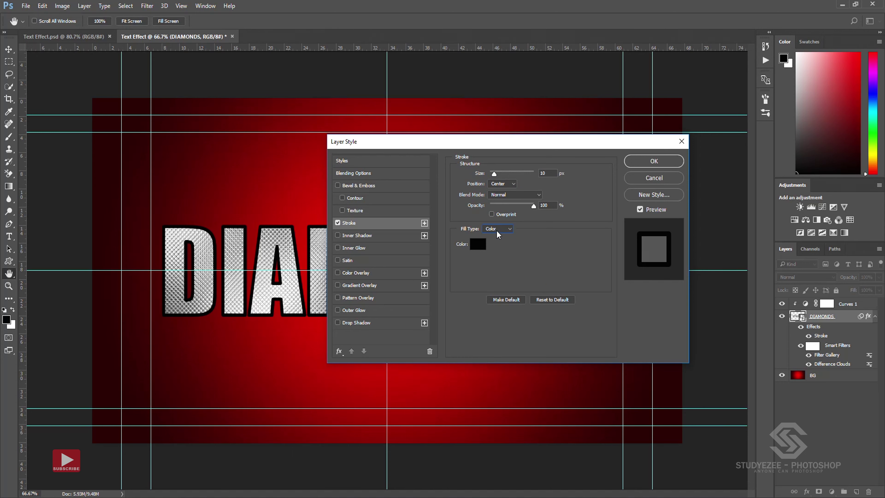
{"action": "left_click", "coordinate": [496, 230]}
{"action": "left_click", "coordinate": [499, 241]}
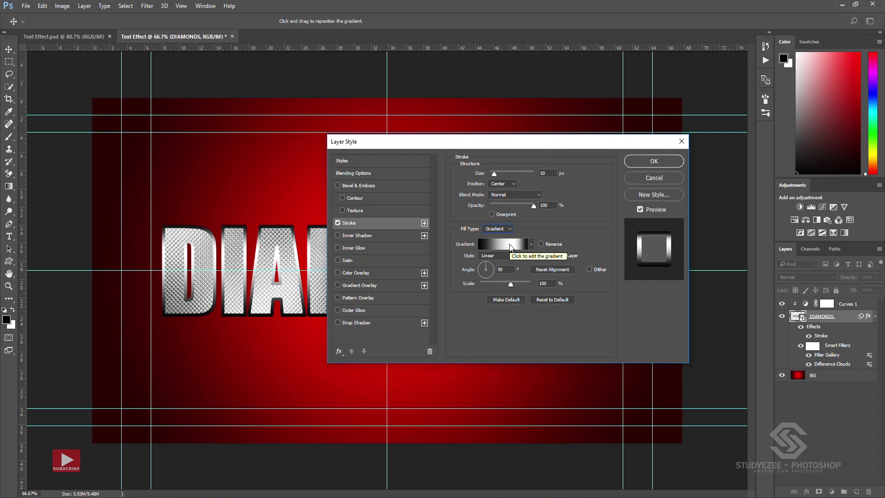
Step: Append the Metals gradient set to the presets and accept the stroke gradient
{"action": "left_click", "coordinate": [510, 244]}
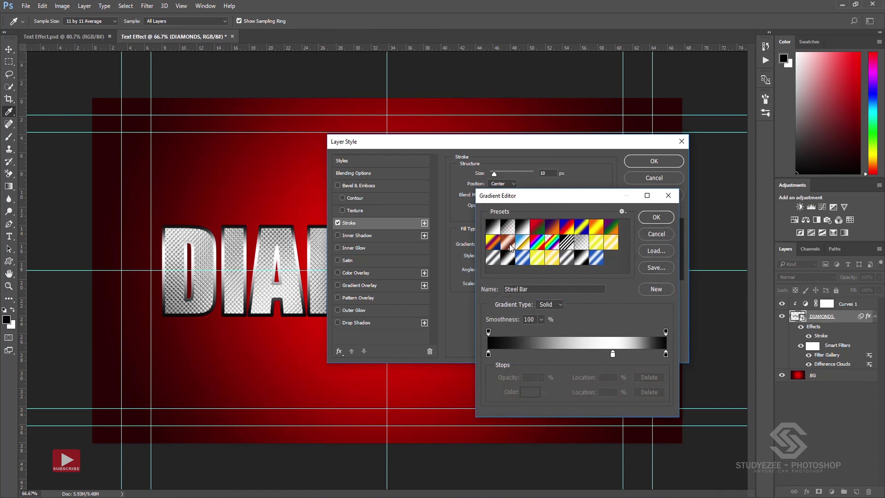
{"action": "left_click", "coordinate": [626, 213]}
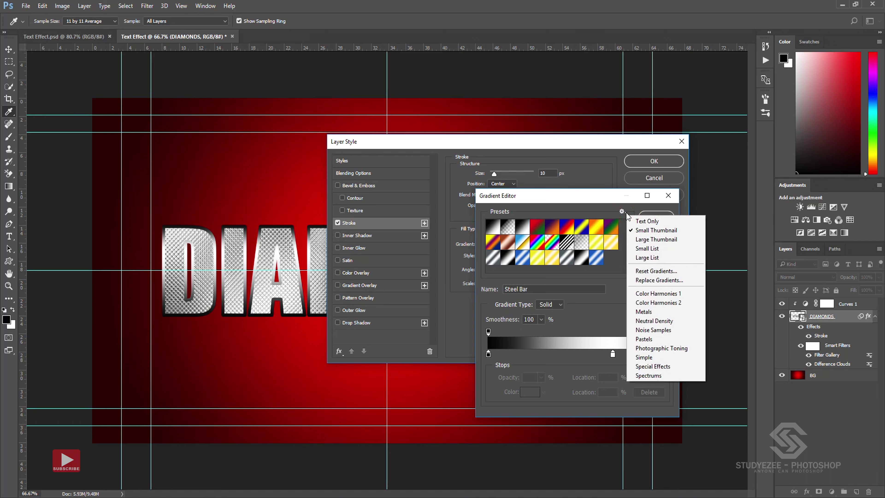
{"action": "left_click", "coordinate": [655, 315]}
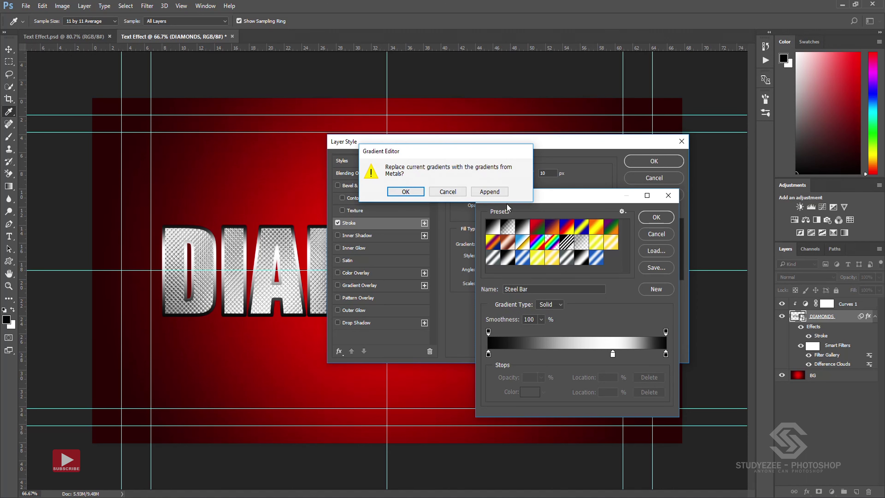
{"action": "left_click", "coordinate": [488, 196]}
{"action": "left_click", "coordinate": [626, 268]}
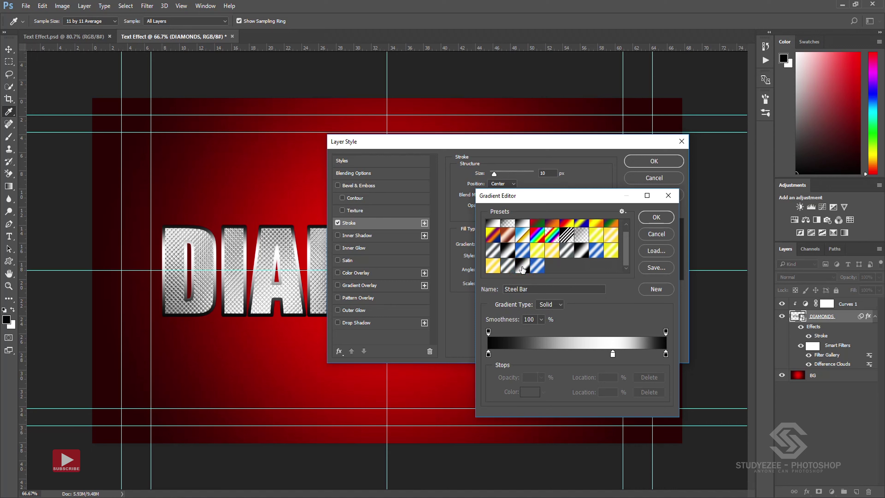
{"action": "left_click", "coordinate": [662, 219]}
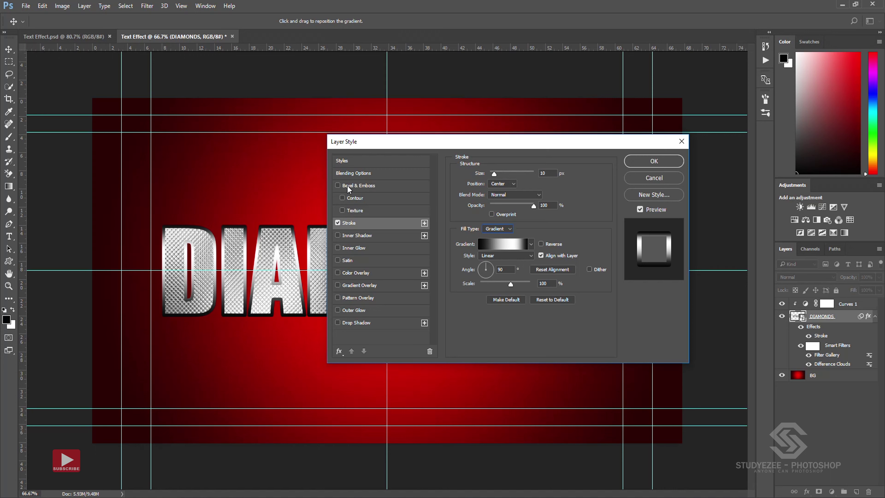
Step: Enable Bevel & Emboss with Stroke Emboss style, Smooth technique and 880% depth
{"action": "left_click", "coordinate": [355, 186]}
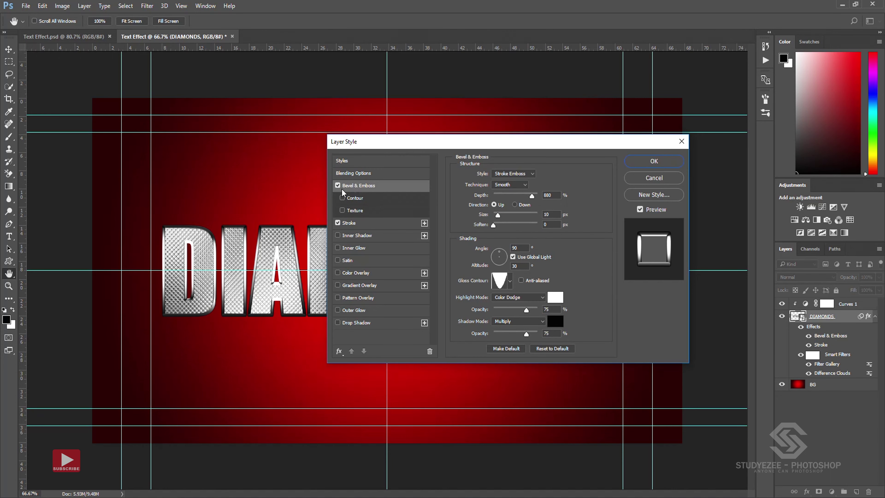
{"action": "left_click", "coordinate": [506, 175]}
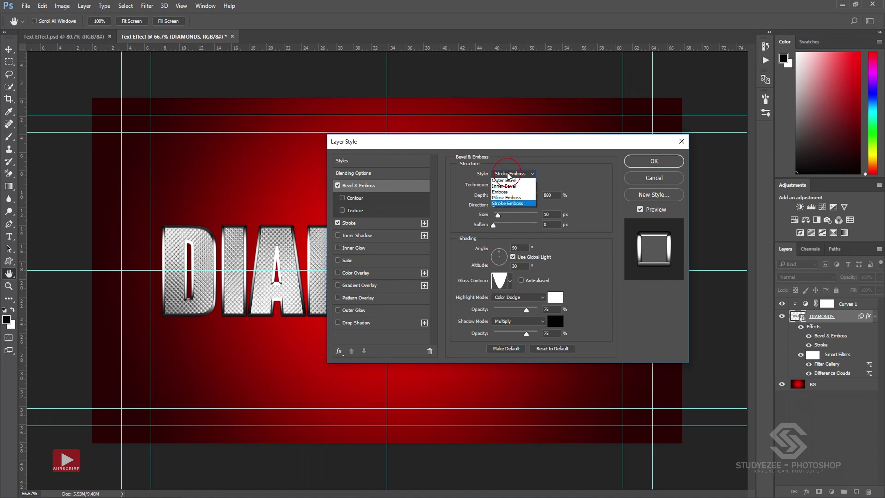
{"action": "left_click", "coordinate": [503, 208]}
{"action": "left_click", "coordinate": [510, 186]}
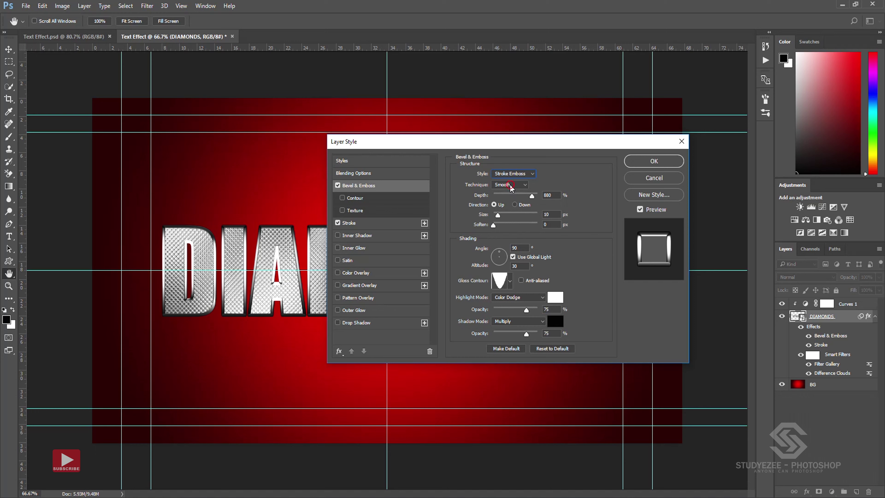
{"action": "left_click", "coordinate": [501, 193]}
{"action": "left_click", "coordinate": [556, 196]}
{"action": "key", "text": "BackSpace"}
{"action": "key", "text": "BackSpace"}
{"action": "type", "text": "50"}
{"action": "left_click_drag", "start_coordinate": [553, 195], "coordinate": [473, 192]}
{"action": "type", "text": "880"}
Step: Set a 120° shading angle and Cone - Inverted gloss contour, then apply the style
{"action": "left_click", "coordinate": [554, 215]}
{"action": "left_click", "coordinate": [523, 248]}
{"action": "type", "text": "120"}
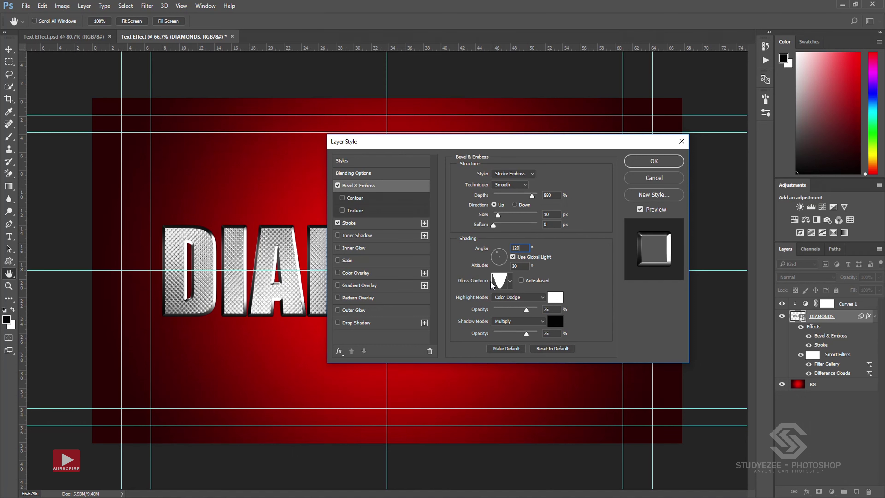
{"action": "left_click", "coordinate": [500, 284]}
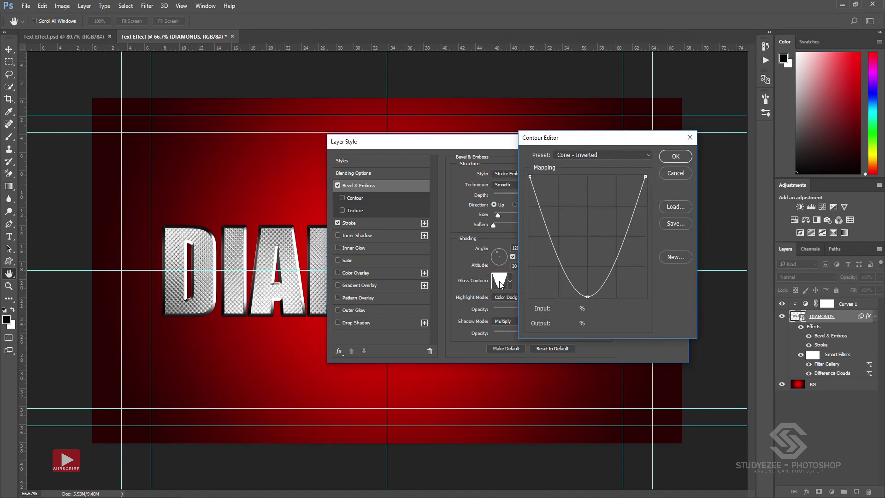
{"action": "left_click", "coordinate": [591, 156]}
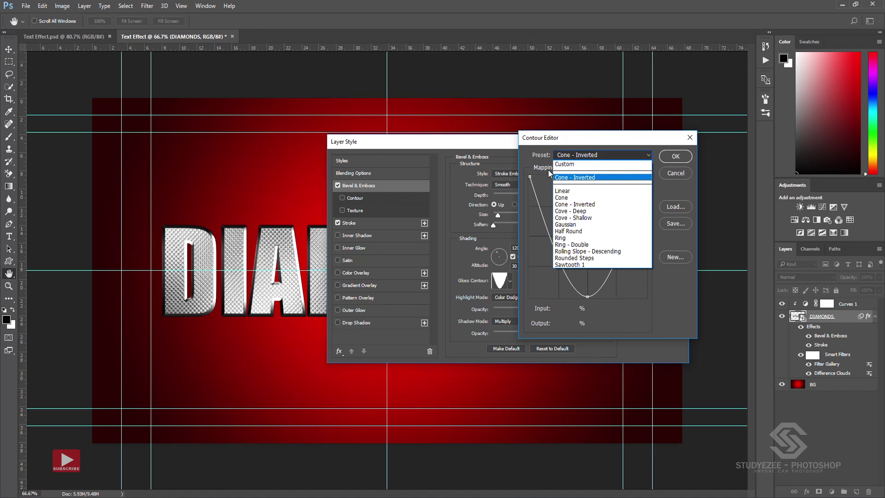
{"action": "left_click", "coordinate": [571, 206]}
{"action": "left_click", "coordinate": [676, 156]}
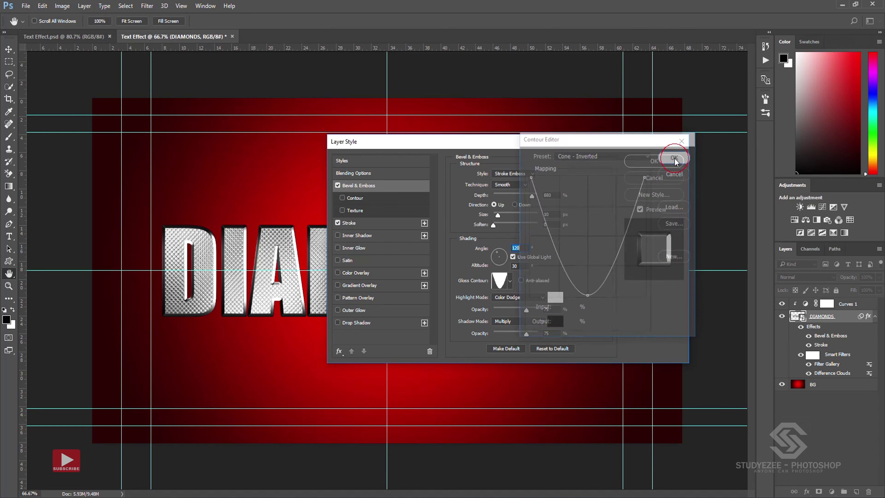
{"action": "left_click", "coordinate": [654, 161]}
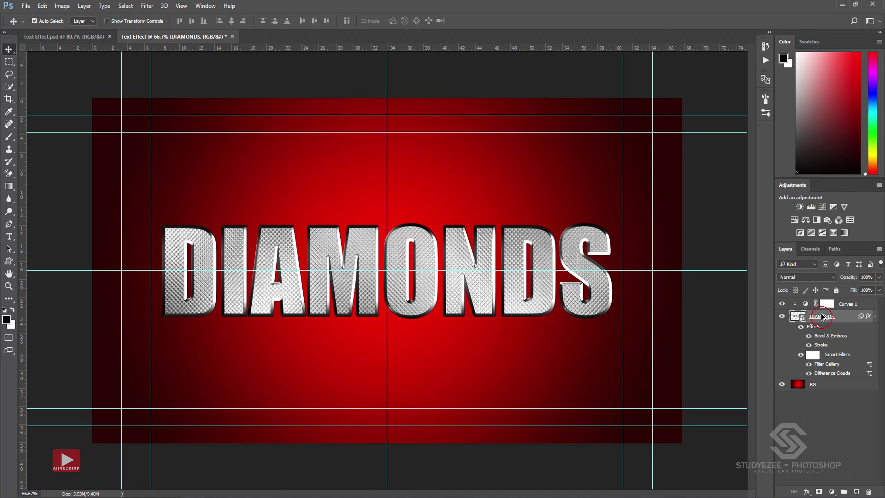
Step: Duplicate DIAMONDS above Curves 1 and flip the copy vertically about its bottom edge
{"action": "left_click_drag", "start_coordinate": [827, 322], "coordinate": [825, 302]}
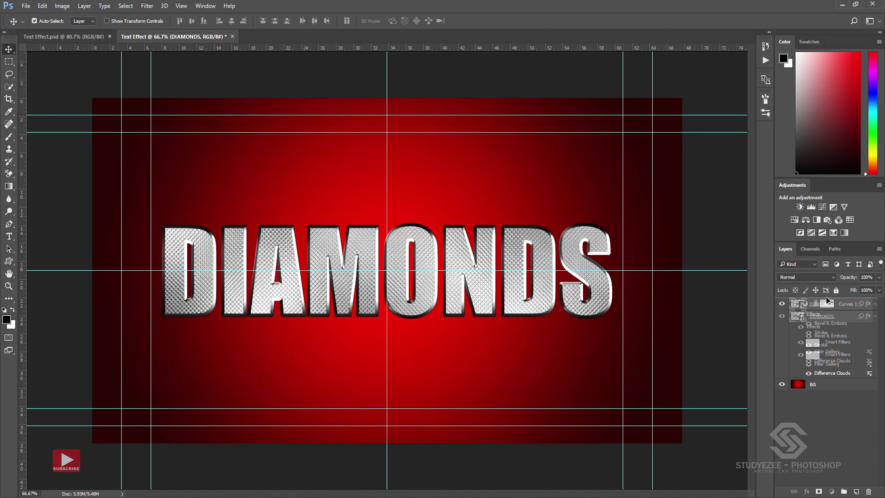
{"action": "left_click_drag", "start_coordinate": [826, 298], "coordinate": [826, 297]}
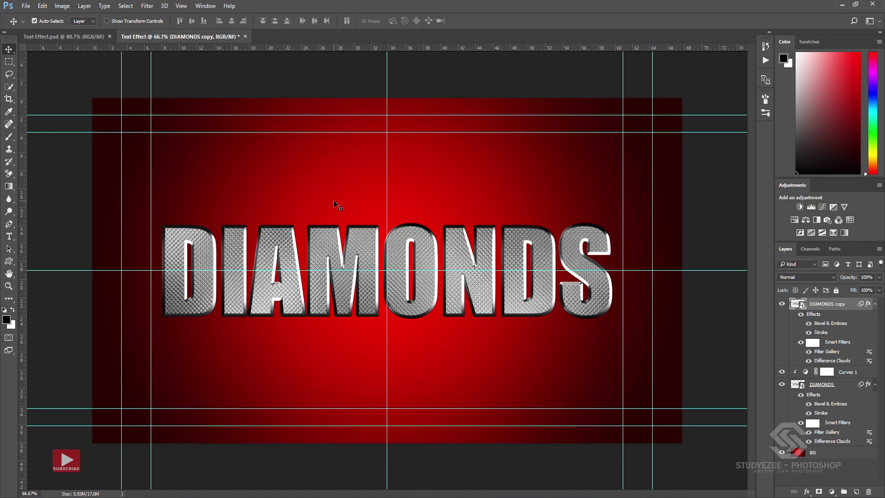
{"action": "key", "text": "ctrl+t"}
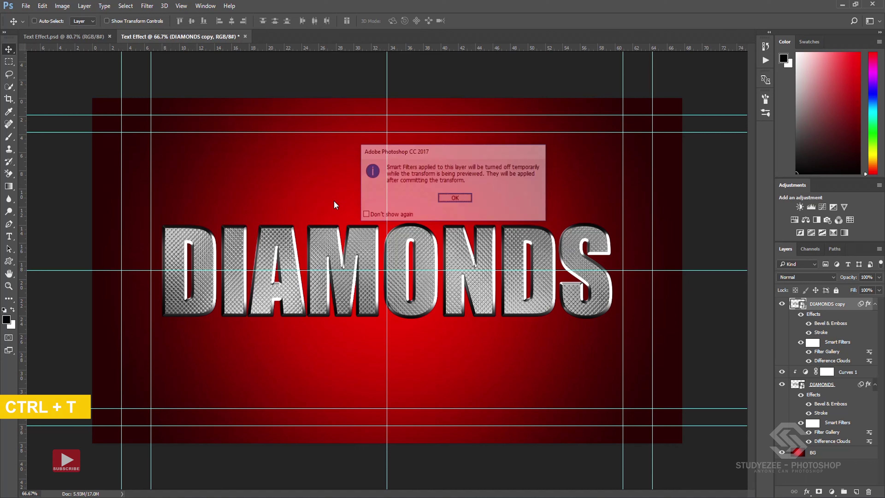
{"action": "left_click", "coordinate": [455, 198]}
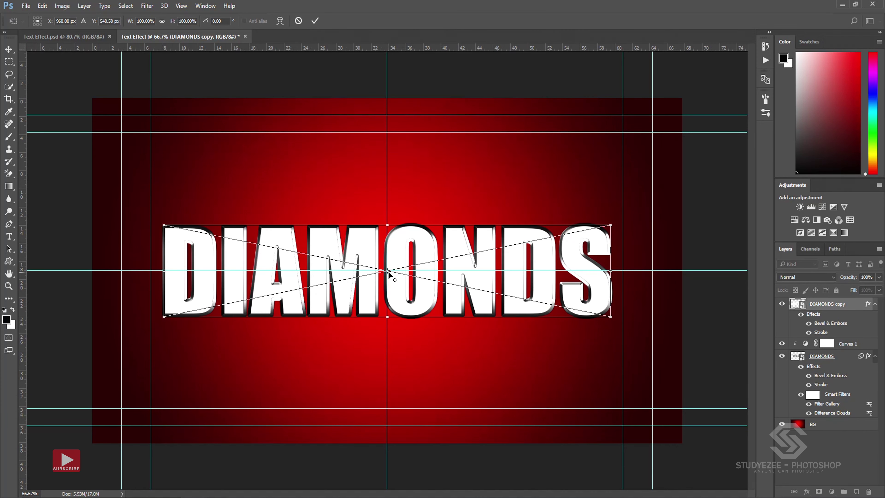
{"action": "left_click_drag", "start_coordinate": [388, 272], "coordinate": [388, 317]}
{"action": "right_click", "coordinate": [399, 295]}
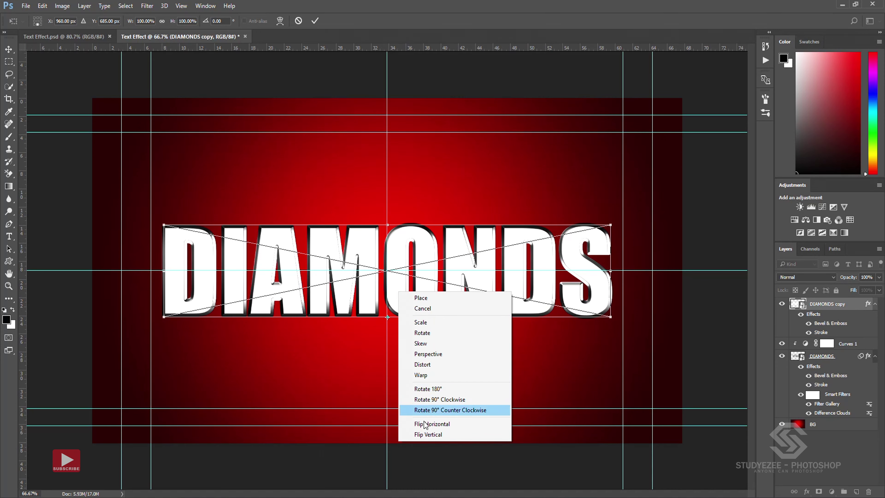
{"action": "left_click", "coordinate": [423, 434]}
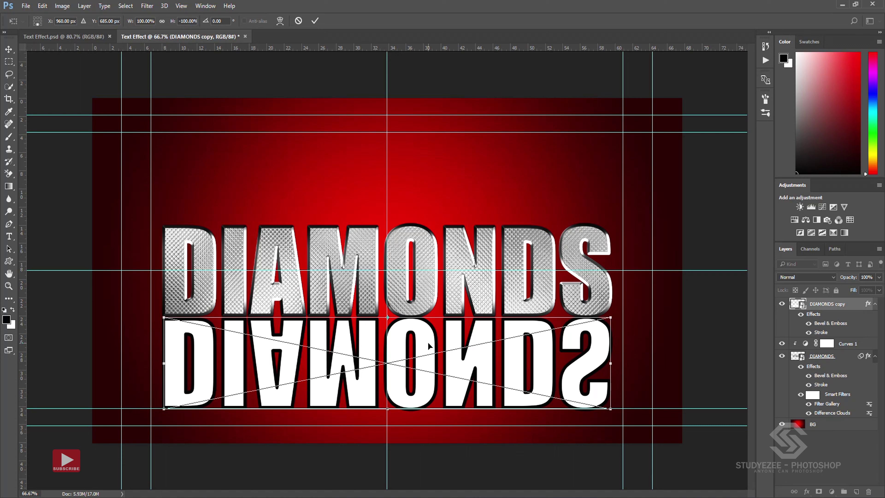
{"action": "left_click", "coordinate": [315, 23]}
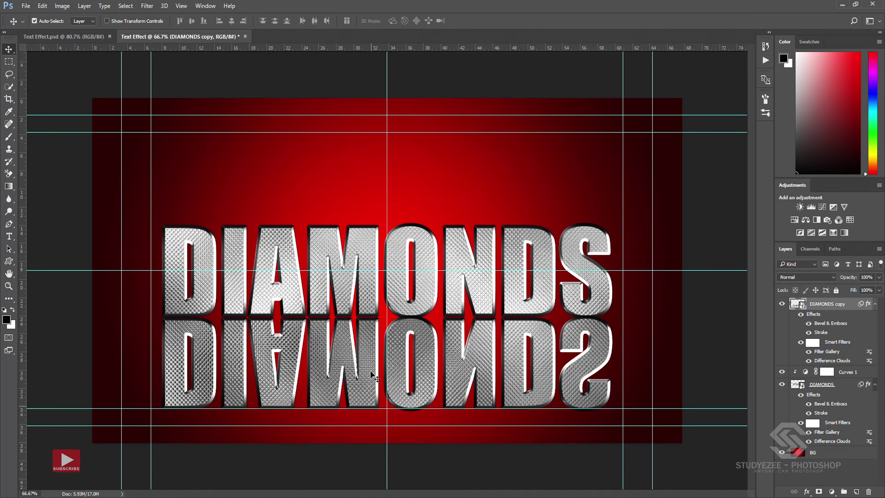
Step: Nudge the mirrored copy up and move it below DIAMONDS, above BG
{"action": "scroll", "coordinate": [348, 329], "scroll_direction": "up", "scroll_amount": 2}
{"action": "scroll", "coordinate": [349, 330], "scroll_direction": "up", "scroll_amount": 1}
{"action": "scroll", "coordinate": [349, 329], "scroll_direction": "up", "scroll_amount": 2}
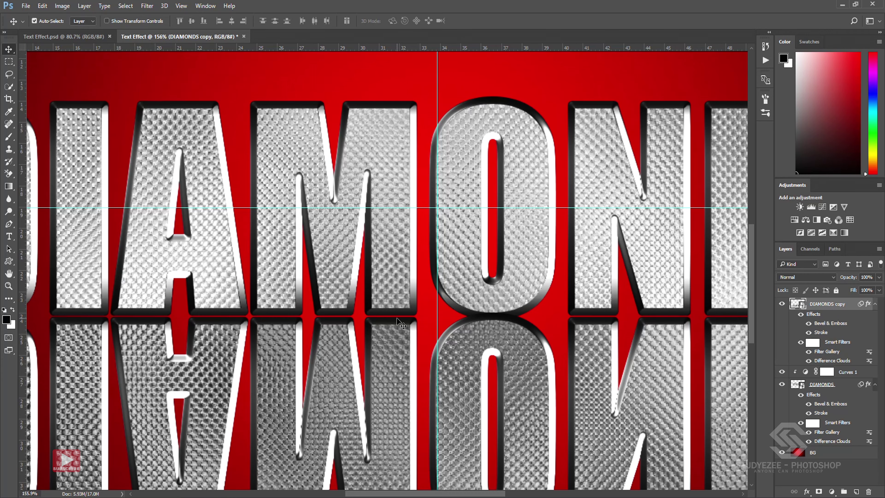
{"action": "key", "text": "Up"}
{"action": "key", "text": "Up"}
{"action": "key", "text": "Up"}
{"action": "key", "text": "Up"}
{"action": "key", "text": "Up"}
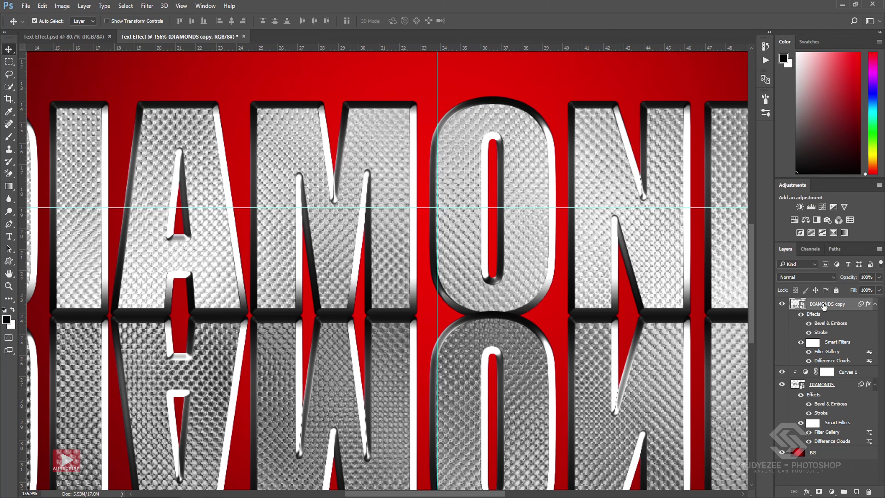
{"action": "left_click_drag", "start_coordinate": [824, 306], "coordinate": [818, 447]}
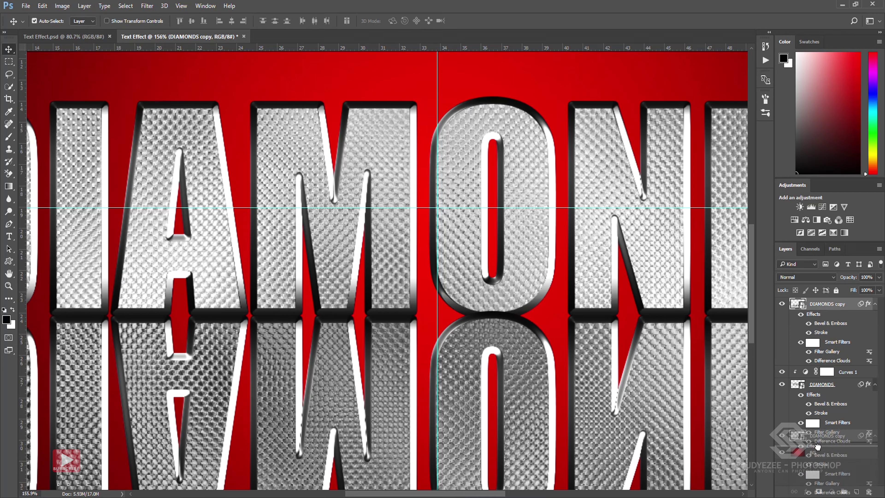
{"action": "left_click_drag", "start_coordinate": [818, 447], "coordinate": [819, 449]}
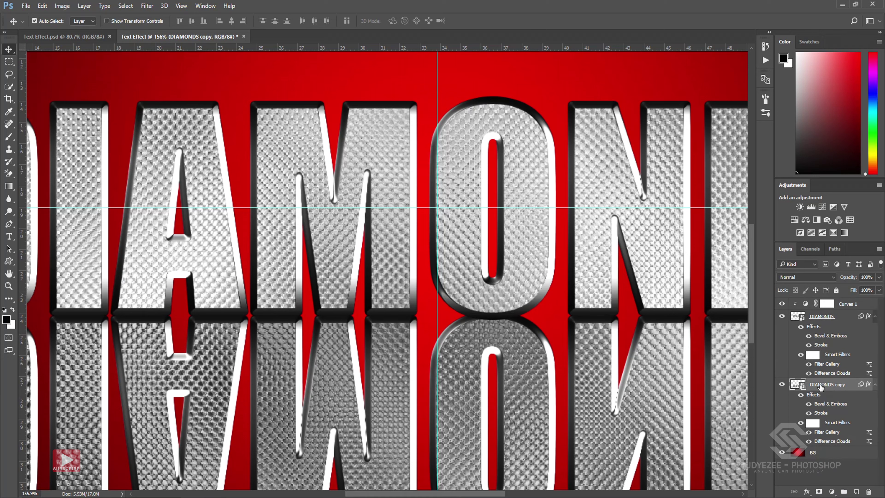
Step: Fit the canvas on screen and rename the copy 'Reflection Layer'
{"action": "key", "text": "ctrl+minus"}
{"action": "key", "text": "ctrl+0"}
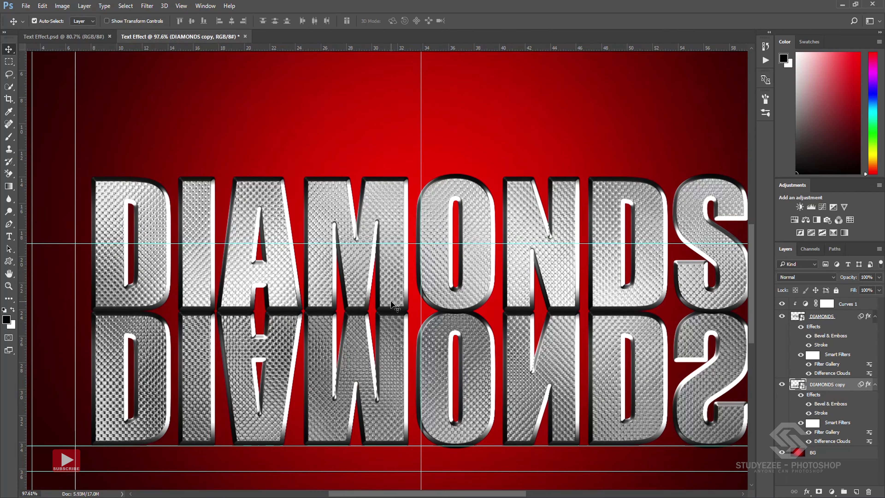
{"action": "scroll", "coordinate": [410, 311], "scroll_direction": "up", "scroll_amount": 2}
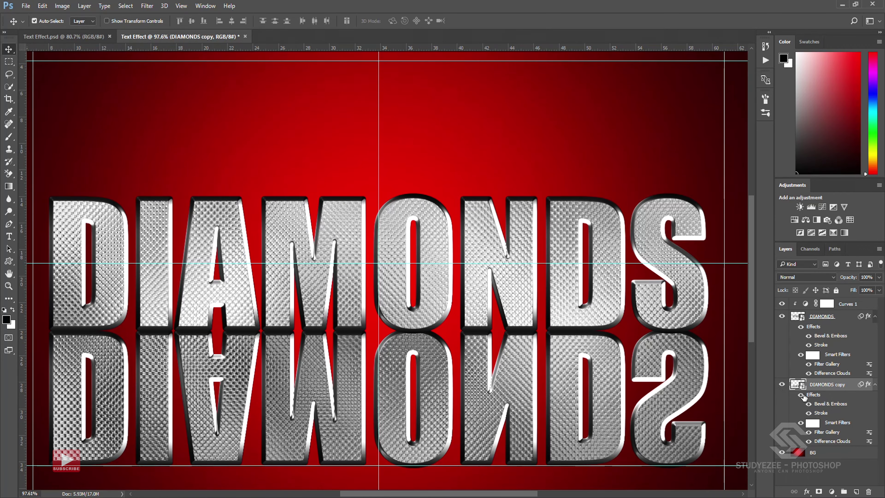
{"action": "double_click", "coordinate": [824, 385]}
{"action": "type", "text": "Reflection"}
{"action": "type", "text": " Layer"}
Step: Confirm the new name and enable Layer Mask Hides Effects in the Reflection Layer's Blending Options
{"action": "key", "text": "Return"}
{"action": "key", "text": "ctrl+minus"}
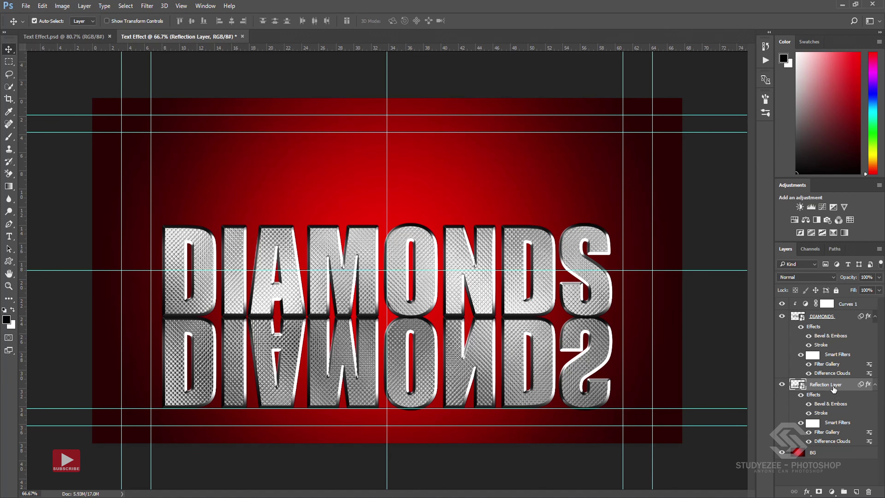
{"action": "left_click", "coordinate": [806, 492]}
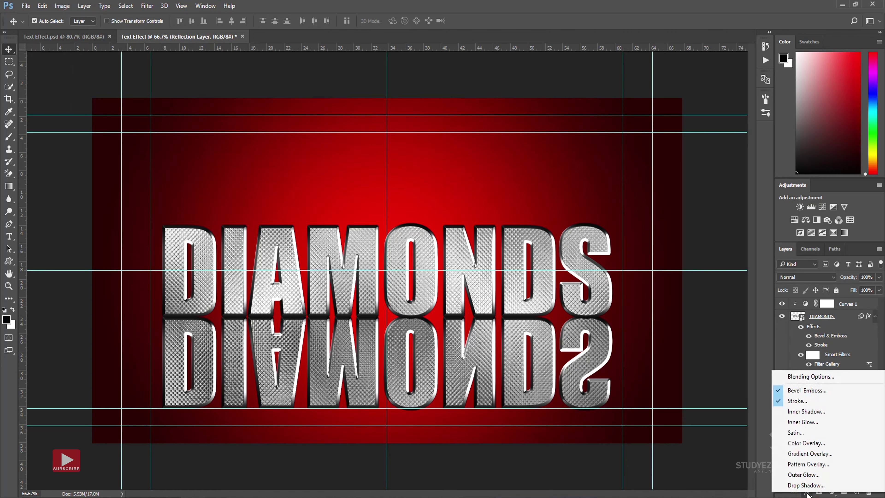
{"action": "left_click", "coordinate": [808, 377]}
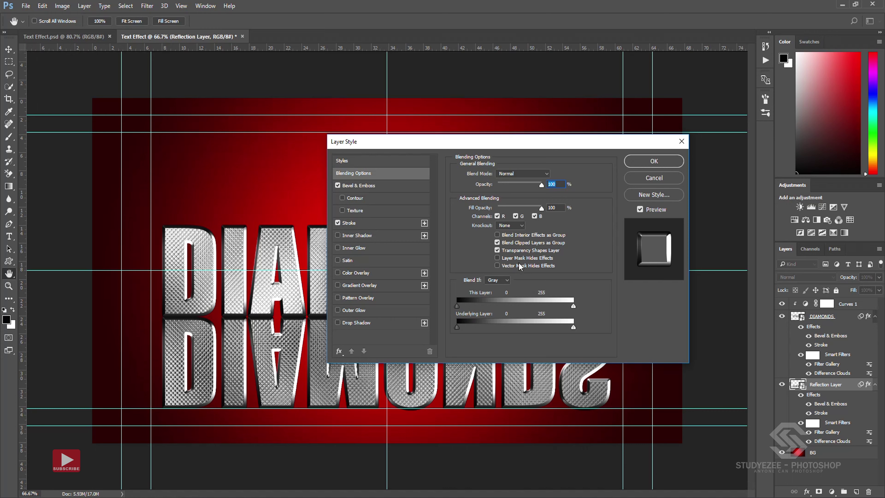
{"action": "left_click", "coordinate": [498, 258]}
{"action": "left_click", "coordinate": [645, 163]}
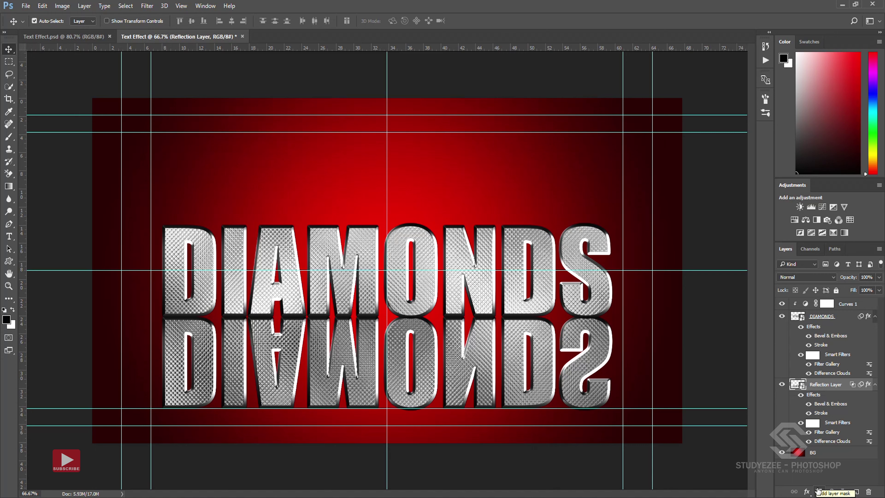
Step: Add a layer mask and draw a linear Foreground to Background gradient upward over the reflection
{"action": "left_click", "coordinate": [819, 491]}
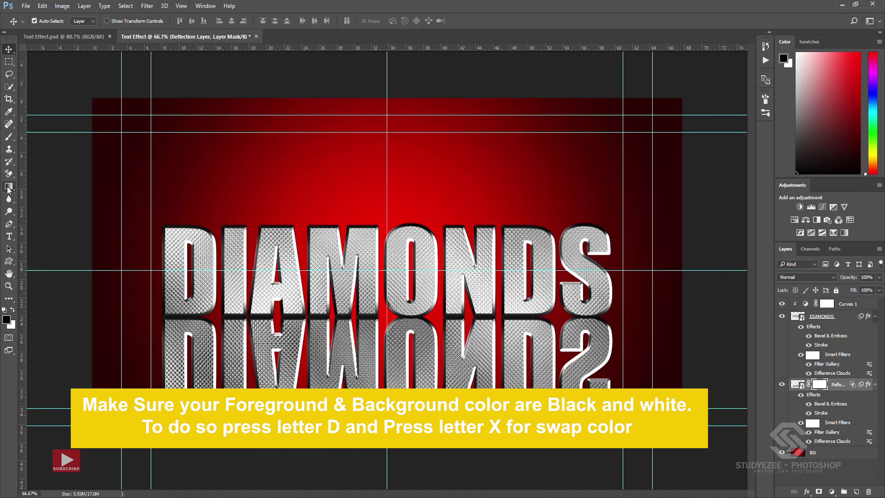
{"action": "left_click", "coordinate": [9, 187]}
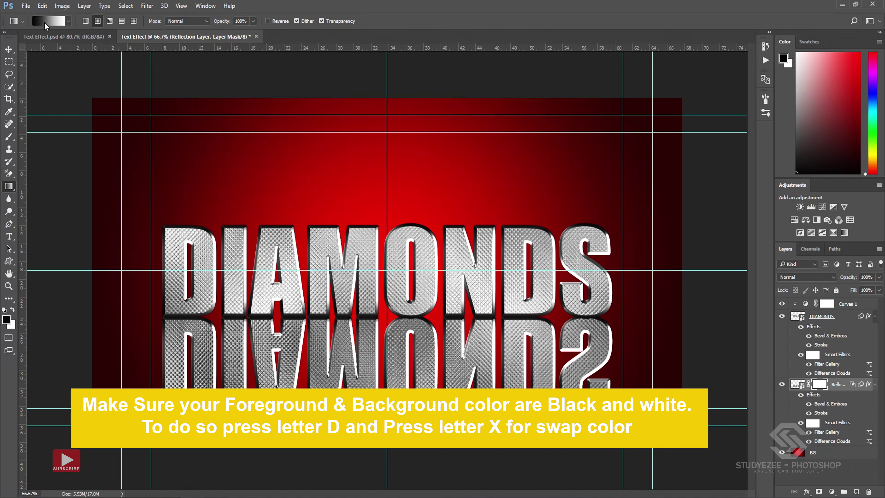
{"action": "left_click", "coordinate": [46, 21]}
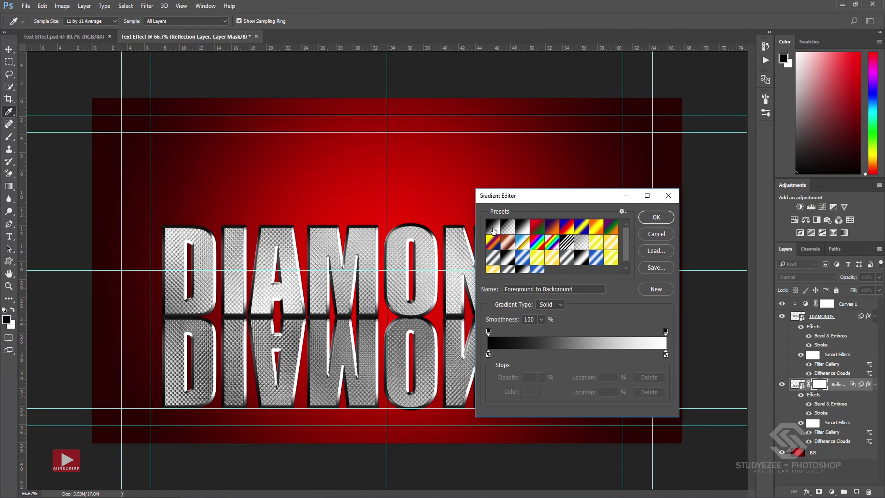
{"action": "left_click", "coordinate": [656, 217]}
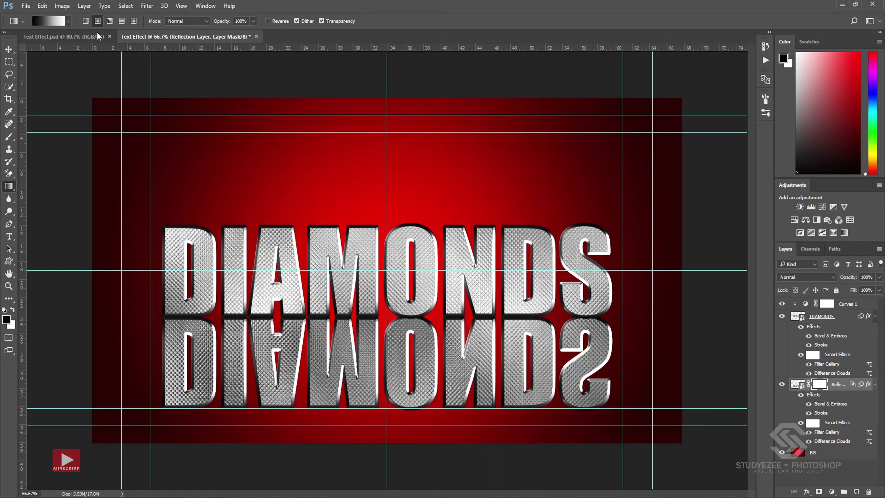
{"action": "left_click", "coordinate": [86, 21]}
{"action": "left_click_drag", "start_coordinate": [388, 445], "coordinate": [379, 337]}
{"action": "left_click_drag", "start_coordinate": [382, 404], "coordinate": [385, 320]}
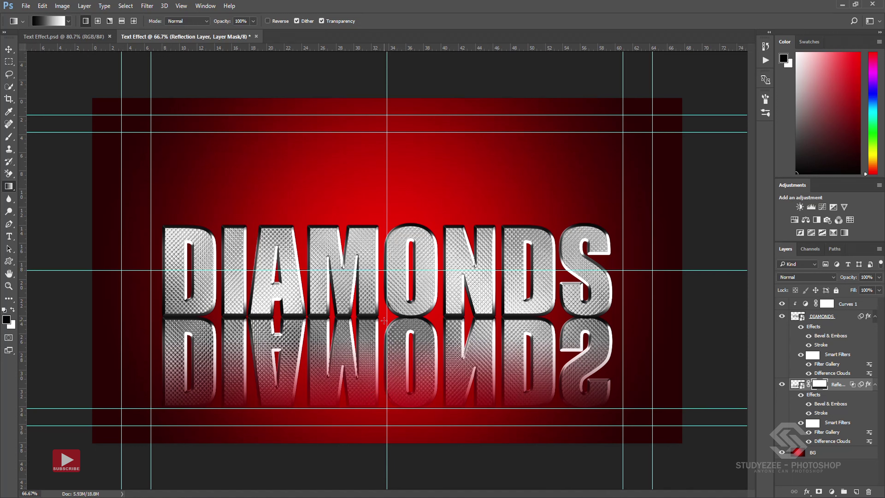
Step: Switch the gradient mode to Multiply and redraw the fade so it ends sooner
{"action": "left_click", "coordinate": [187, 21]}
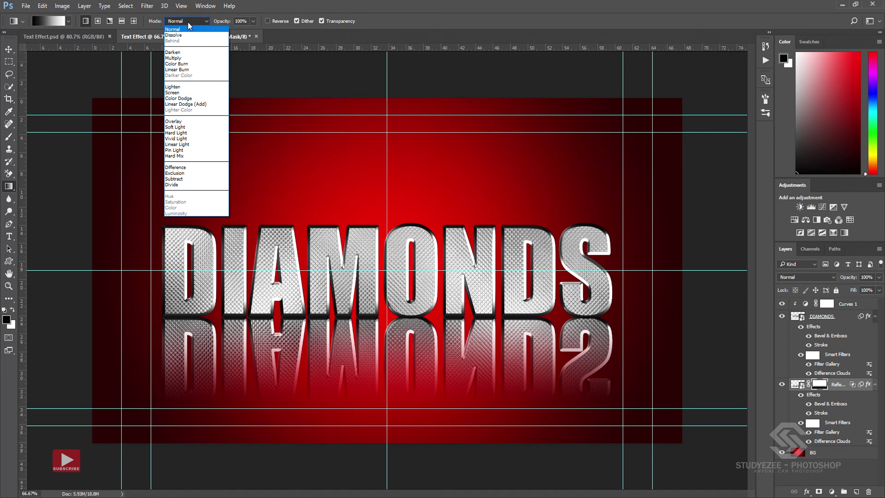
{"action": "left_click", "coordinate": [183, 59]}
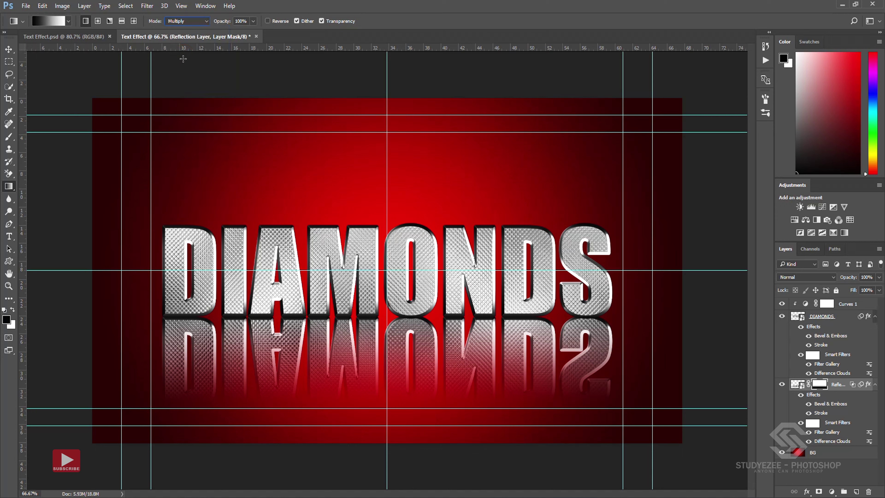
{"action": "left_click_drag", "start_coordinate": [387, 428], "coordinate": [385, 328]}
{"action": "left_click_drag", "start_coordinate": [387, 443], "coordinate": [388, 330]}
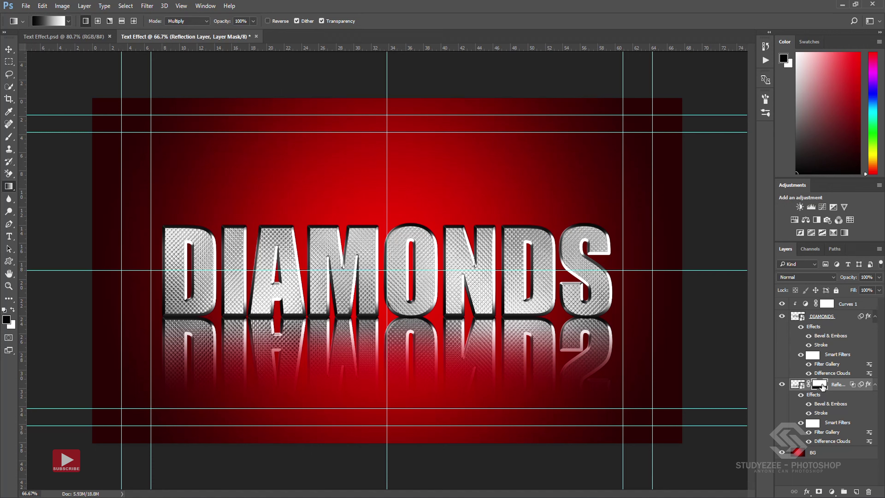
Step: Redraw the mask gradient several times to shorten the reflection's fade, then pick the Move tool
{"action": "left_click", "coordinate": [800, 386]}
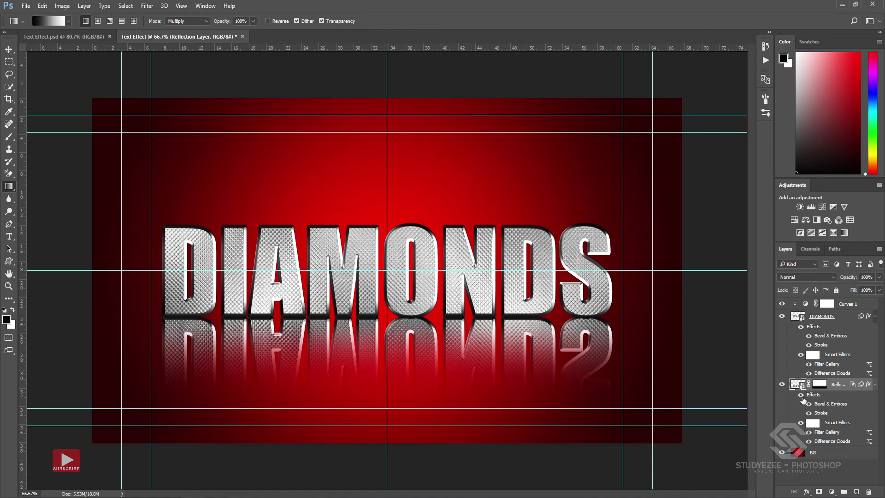
{"action": "left_click", "coordinate": [820, 384]}
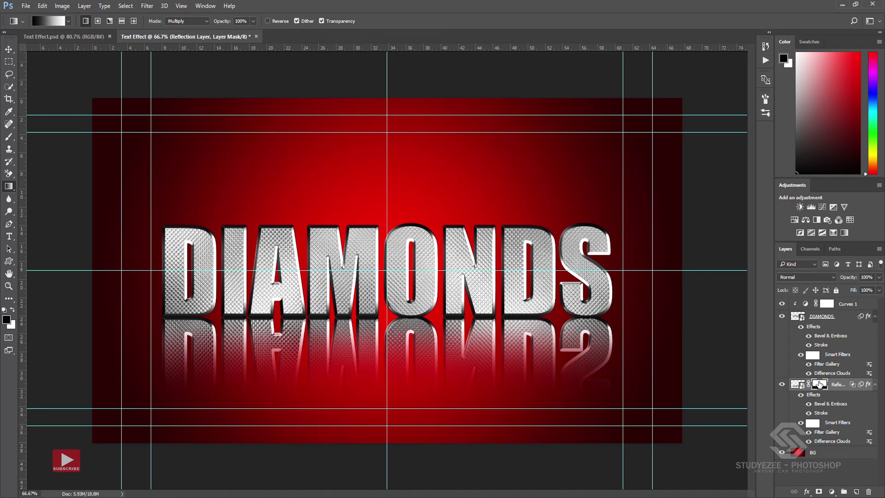
{"action": "mouse_move", "coordinate": [467, 376]}
{"action": "left_mouse_down"}
{"action": "mouse_move", "coordinate": [388, 408]}
{"action": "mouse_move", "coordinate": [386, 328]}
{"action": "left_mouse_up"}
{"action": "left_click_drag", "start_coordinate": [387, 417], "coordinate": [381, 317]}
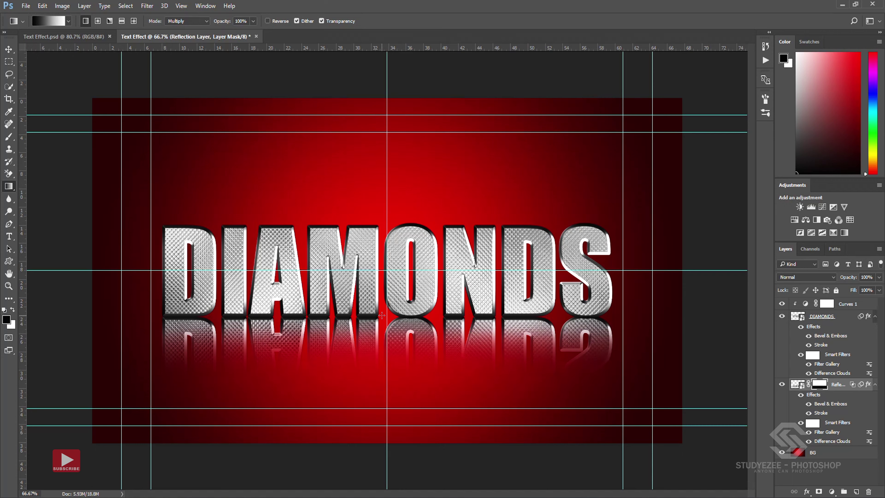
{"action": "left_click_drag", "start_coordinate": [381, 397], "coordinate": [383, 296]}
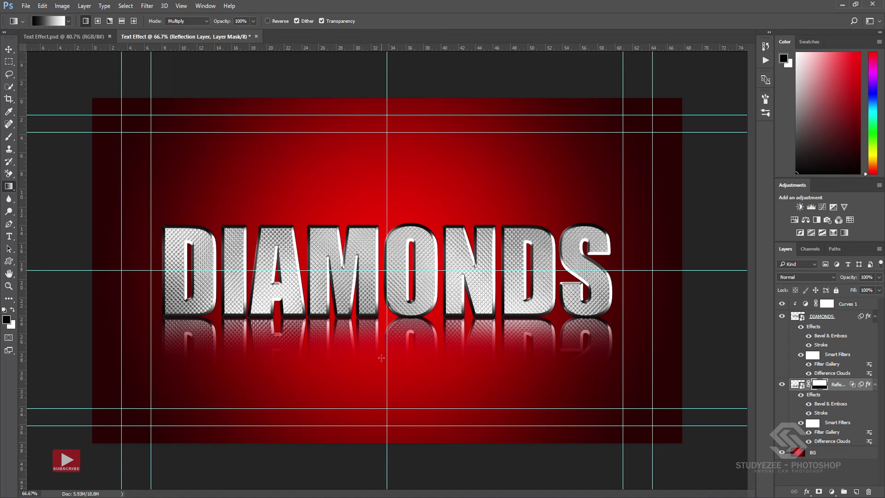
{"action": "left_click_drag", "start_coordinate": [381, 358], "coordinate": [381, 307]}
{"action": "scroll", "coordinate": [381, 308], "scroll_direction": "down", "scroll_amount": 1}
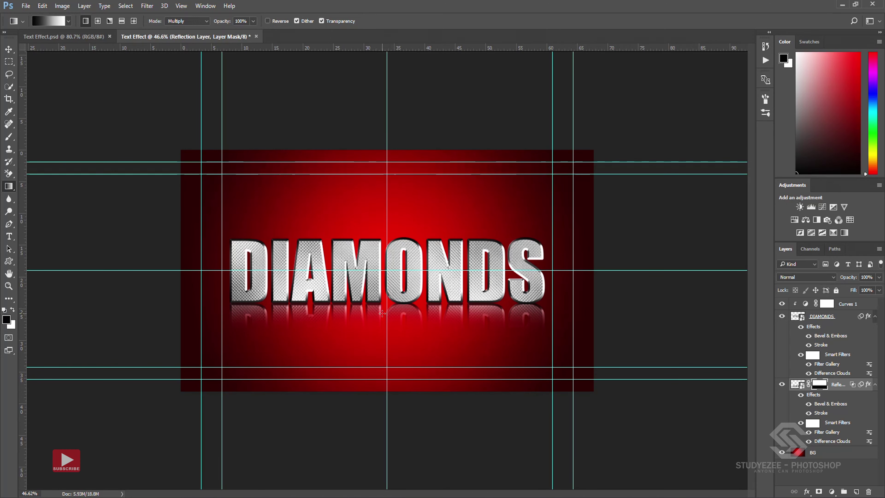
{"action": "scroll", "coordinate": [393, 272], "scroll_direction": "up", "scroll_amount": 1}
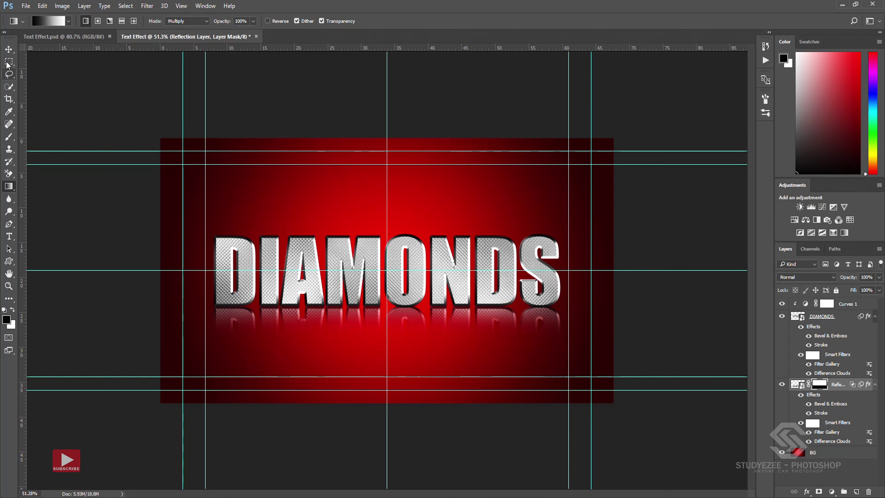
{"action": "left_click", "coordinate": [9, 49]}
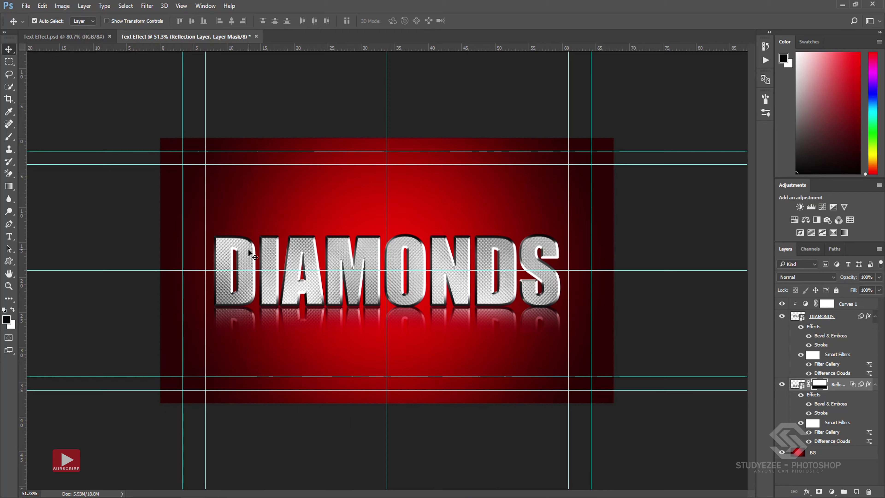
Step: Set the Reflection Layer's opacity to 50%, briefly trying 70% before returning to 50%
{"action": "key", "text": "5"}
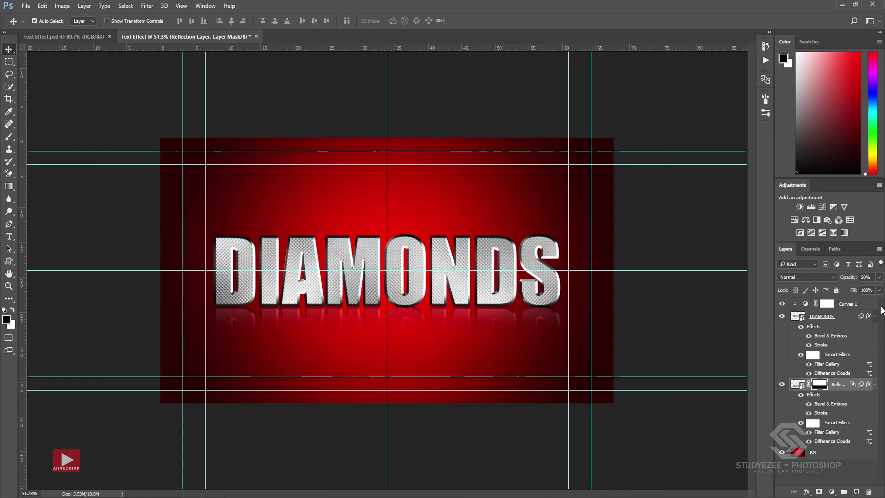
{"action": "key", "text": "7"}
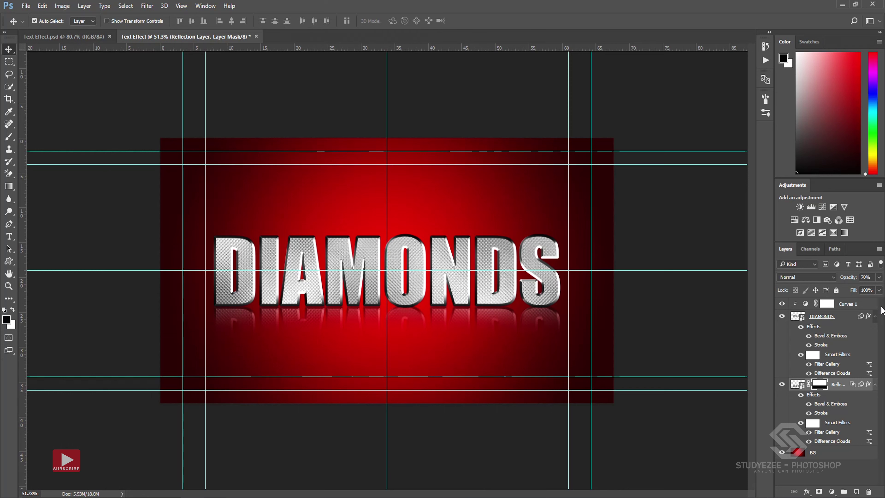
{"action": "key", "text": "5"}
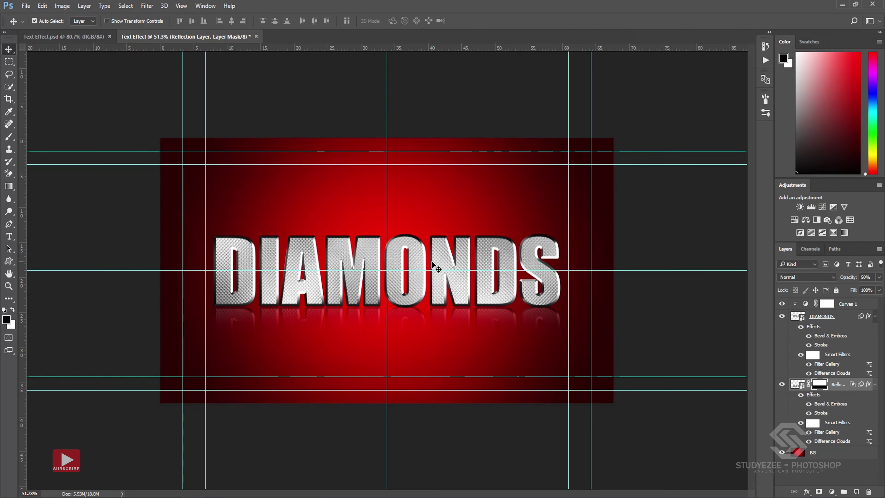
{"action": "scroll", "coordinate": [411, 268], "scroll_direction": "up", "scroll_amount": 1}
{"action": "scroll", "coordinate": [432, 265], "scroll_direction": "up", "scroll_amount": 1}
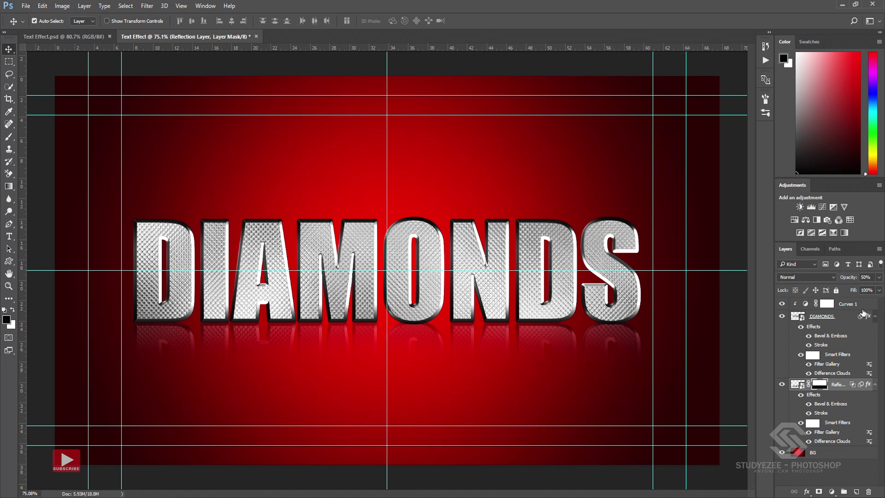
Step: Drag Curves 1's top-right point right to slightly darken the chrome text, then close Properties
{"action": "double_click", "coordinate": [807, 305]}
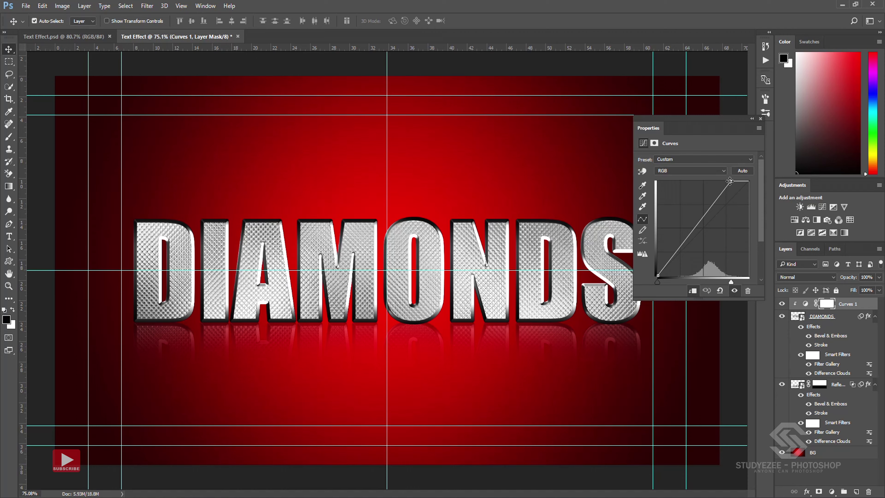
{"action": "left_click_drag", "start_coordinate": [730, 181], "coordinate": [739, 181]}
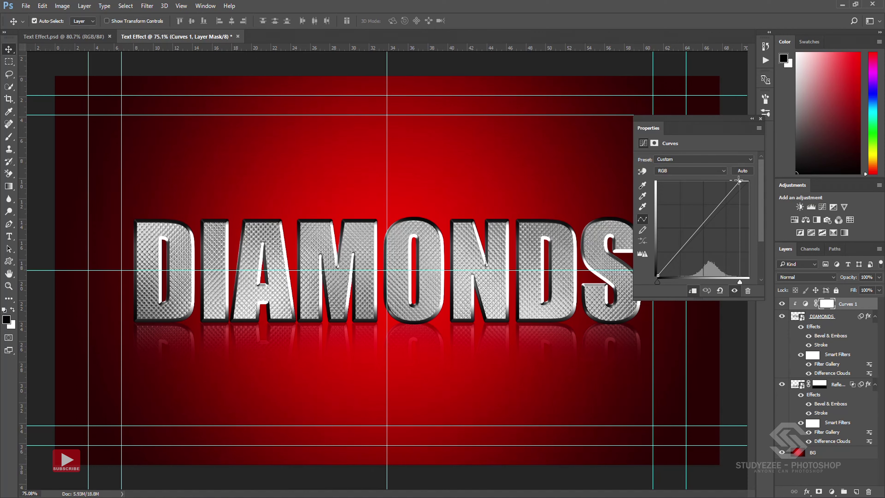
{"action": "left_click", "coordinate": [760, 118]}
{"action": "scroll", "coordinate": [524, 277], "scroll_direction": "down", "scroll_amount": 2}
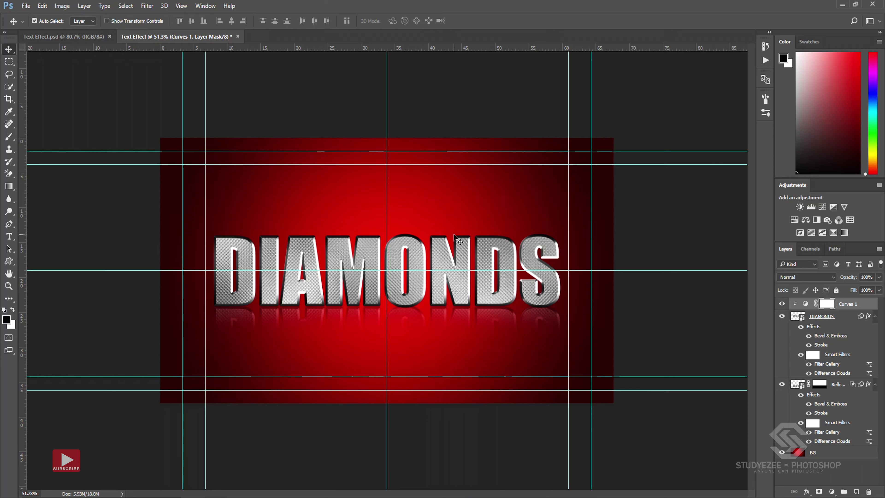
Step: Open the DIAMONDS smart object, replace its text with STUDYEZEE, and apply Image > Reveal All
{"action": "left_click", "coordinate": [806, 320]}
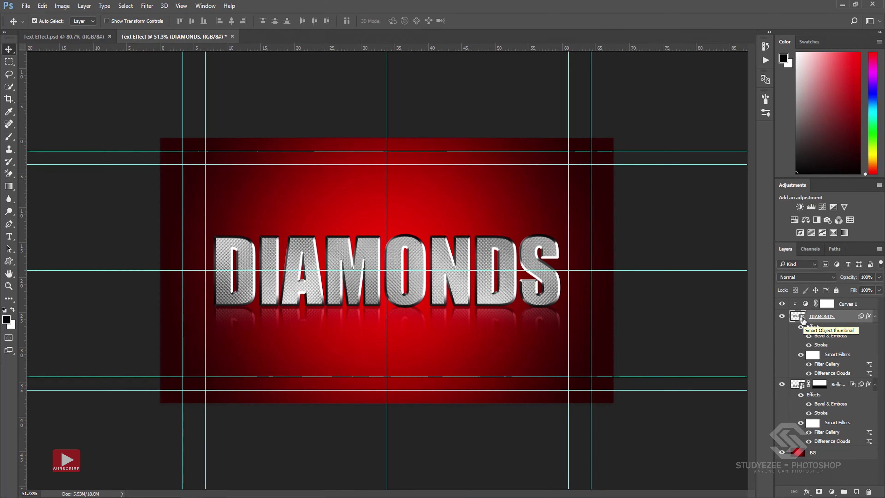
{"action": "double_click", "coordinate": [802, 318]}
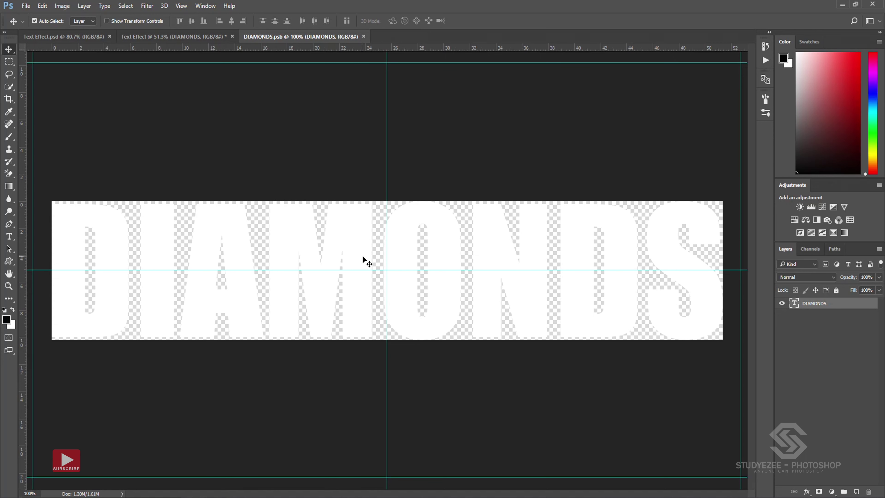
{"action": "key", "text": "t"}
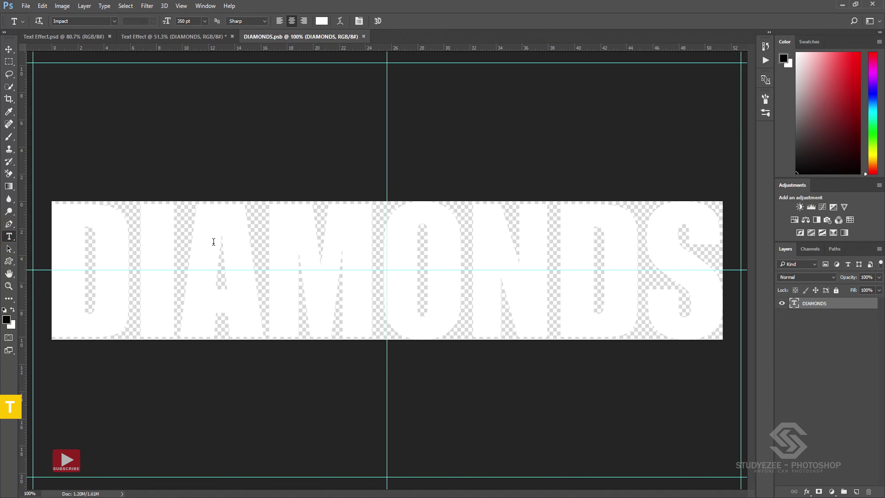
{"action": "left_click", "coordinate": [380, 267]}
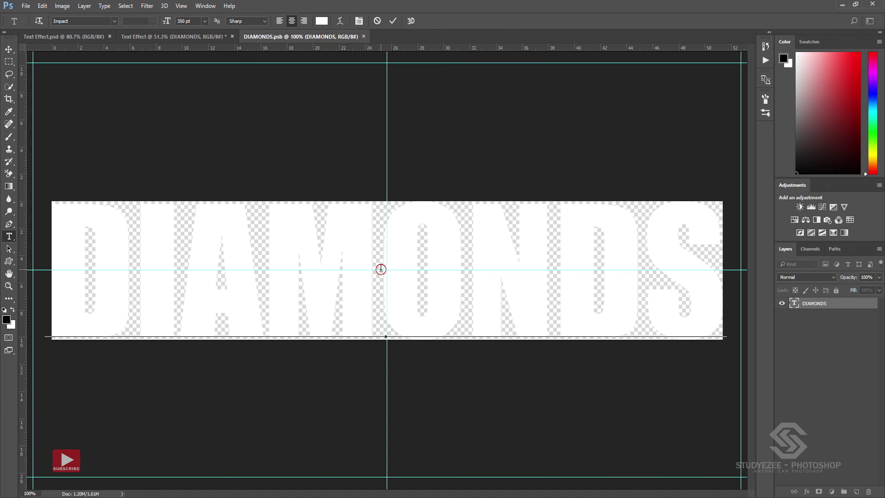
{"action": "key", "text": "ctrl+a"}
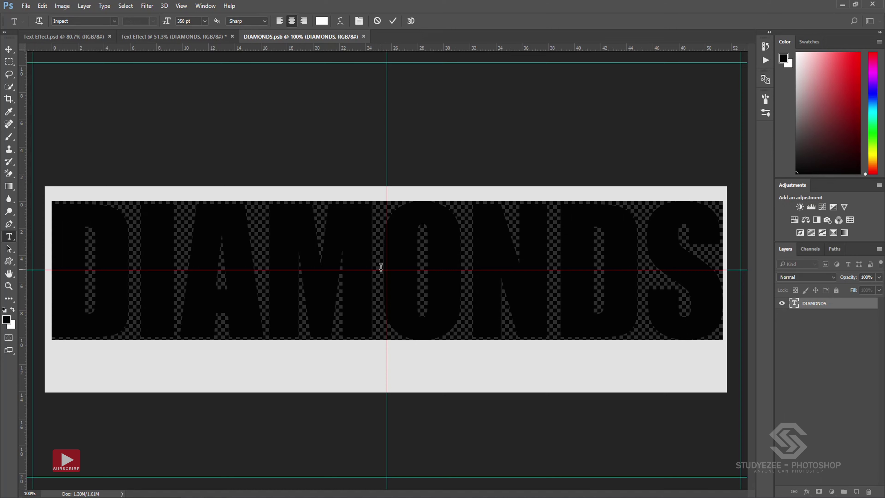
{"action": "type", "text": "STUDYEZEE"}
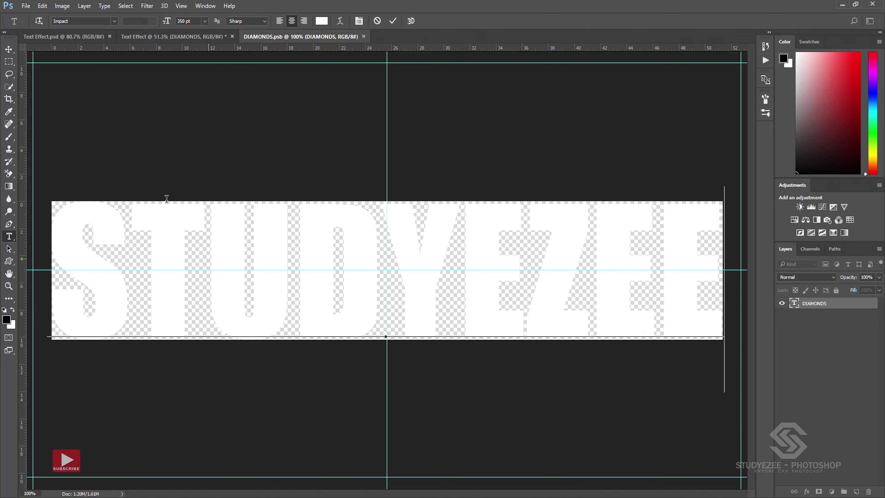
{"action": "left_click", "coordinate": [392, 25]}
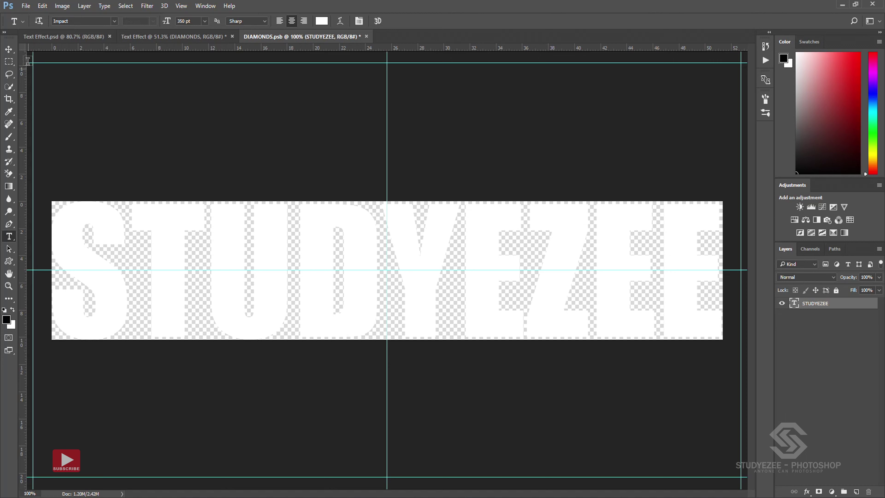
{"action": "left_click", "coordinate": [62, 6]}
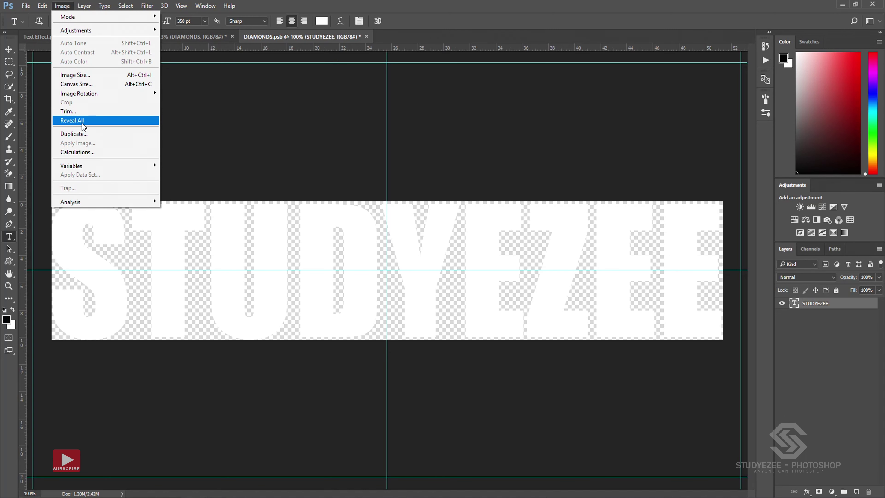
{"action": "left_click", "coordinate": [82, 123]}
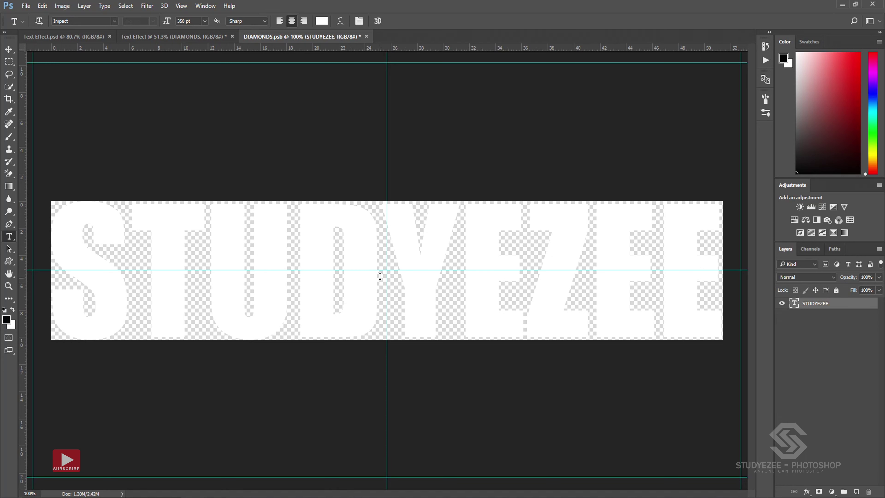
Step: Close and save DIAMONDS.psb, then select the BG layer with the Move tool
{"action": "left_click", "coordinate": [366, 36]}
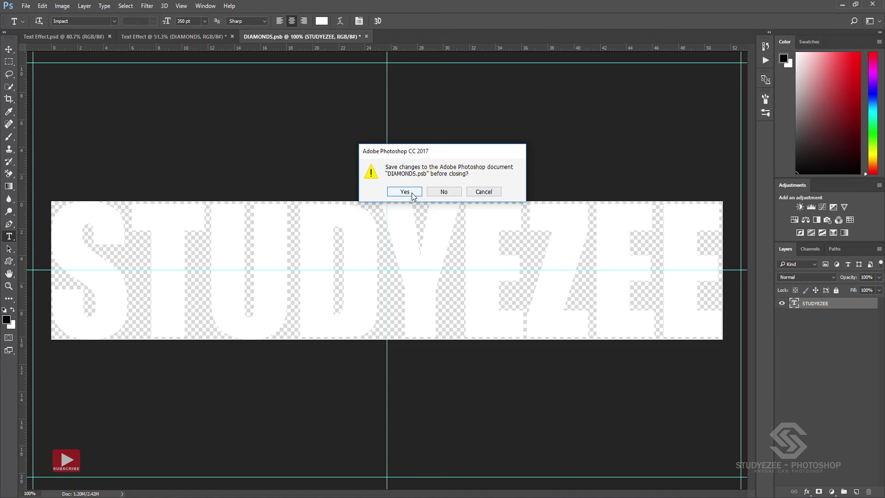
{"action": "left_click", "coordinate": [404, 192]}
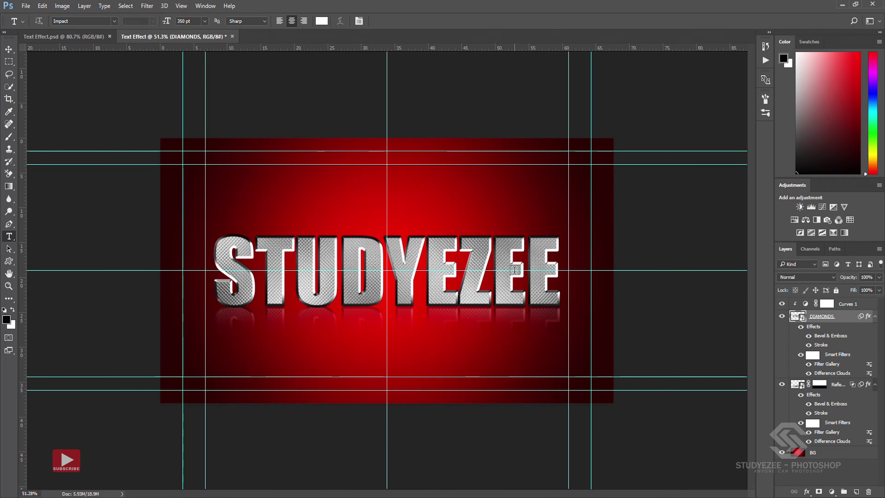
{"action": "left_click", "coordinate": [9, 50]}
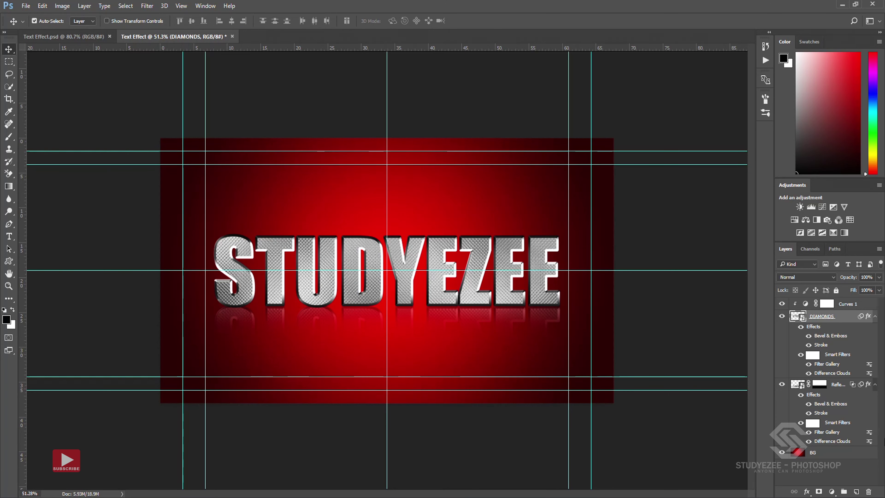
{"action": "left_click", "coordinate": [822, 453]}
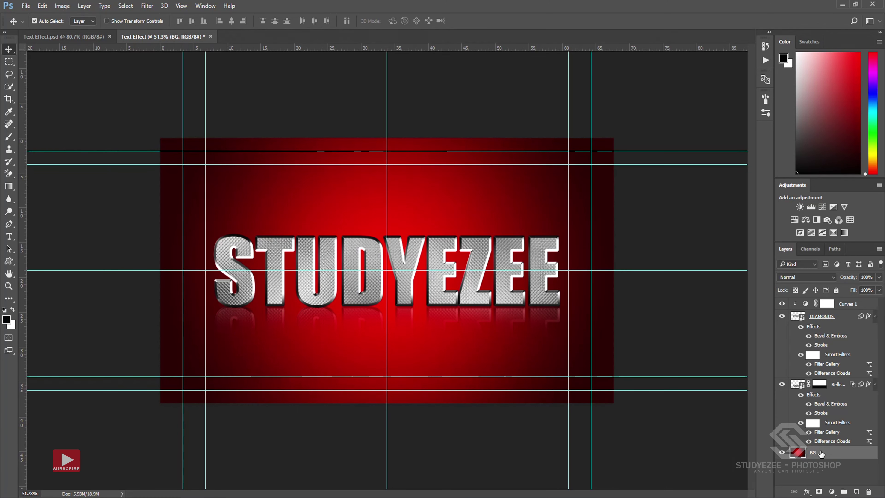
Step: Add a Hue/Saturation adjustment above BG with hue -160, turning the red backdrop blue
{"action": "left_click", "coordinate": [832, 492]}
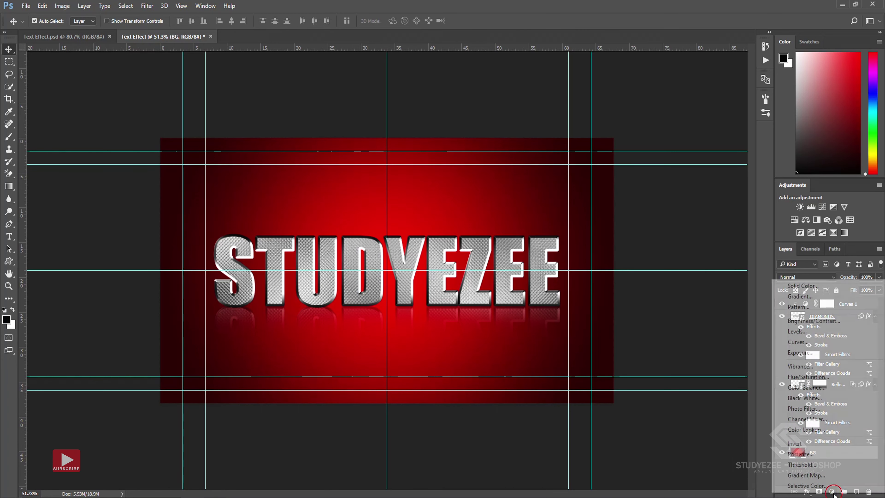
{"action": "left_click", "coordinate": [806, 378]}
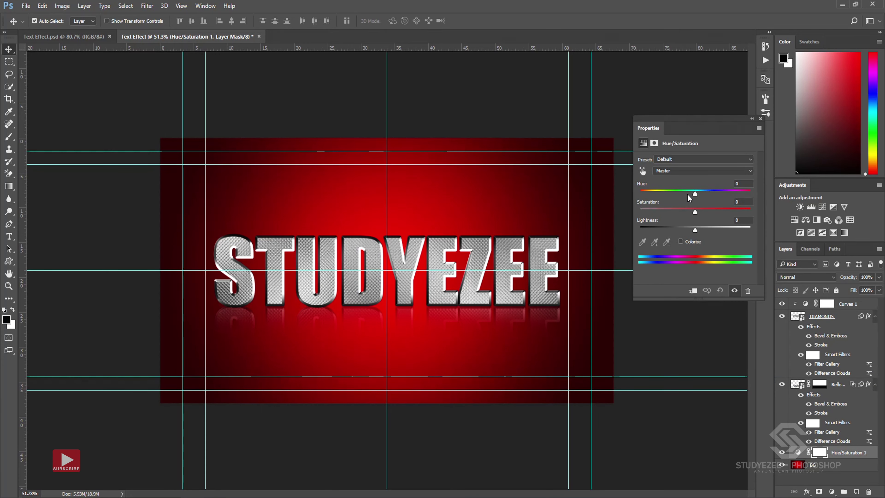
{"action": "mouse_move", "coordinate": [696, 194]}
{"action": "left_mouse_down"}
{"action": "mouse_move", "coordinate": [752, 195]}
{"action": "mouse_move", "coordinate": [637, 193]}
{"action": "mouse_move", "coordinate": [644, 193]}
{"action": "left_mouse_up"}
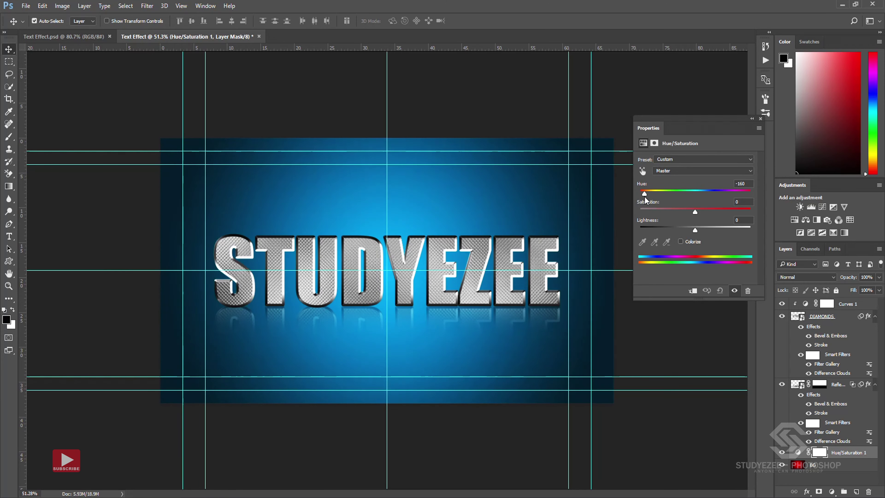
{"action": "left_click", "coordinate": [761, 118]}
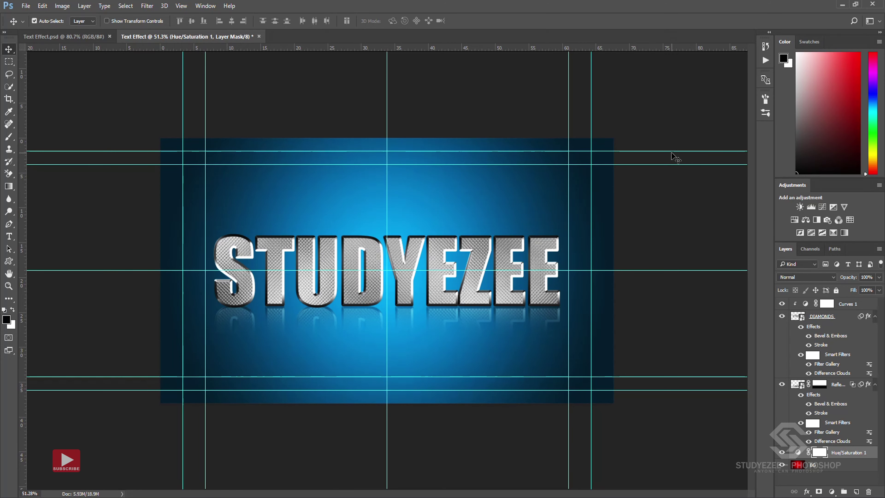
Step: Hide the guides and fit the whole STUDYEZEE design on screen
{"action": "key", "text": "ctrl+h"}
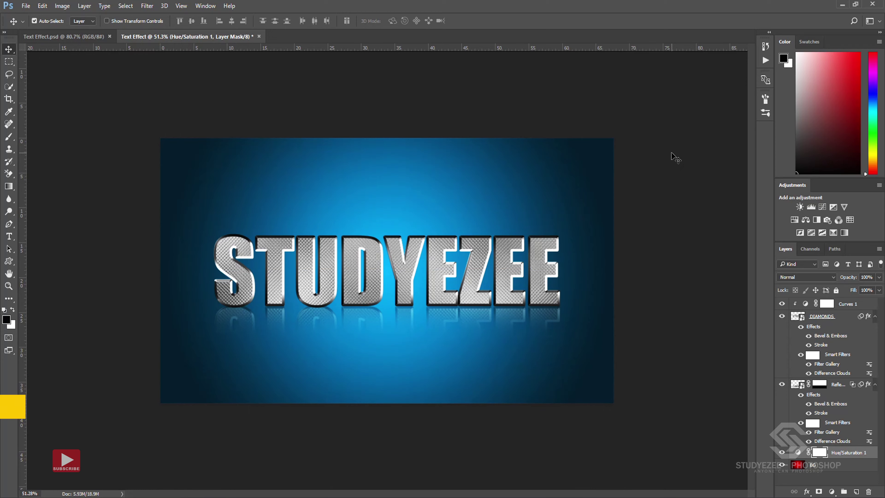
{"action": "key", "text": "ctrl+0"}
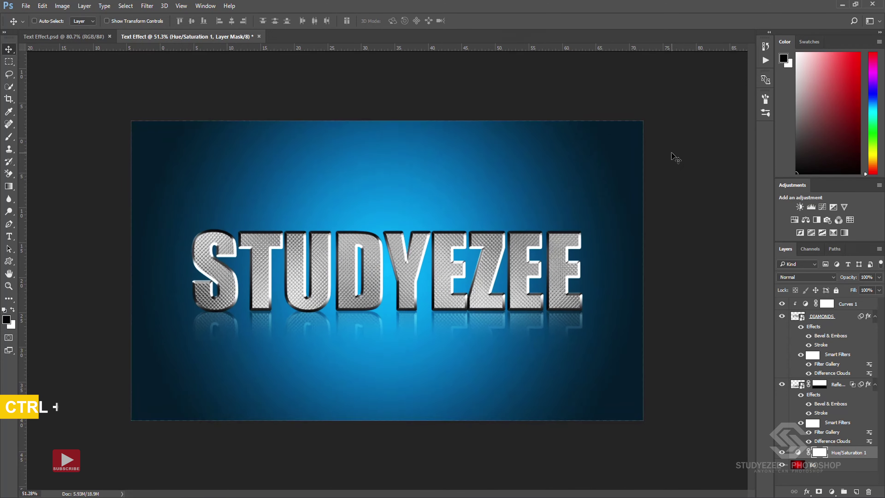